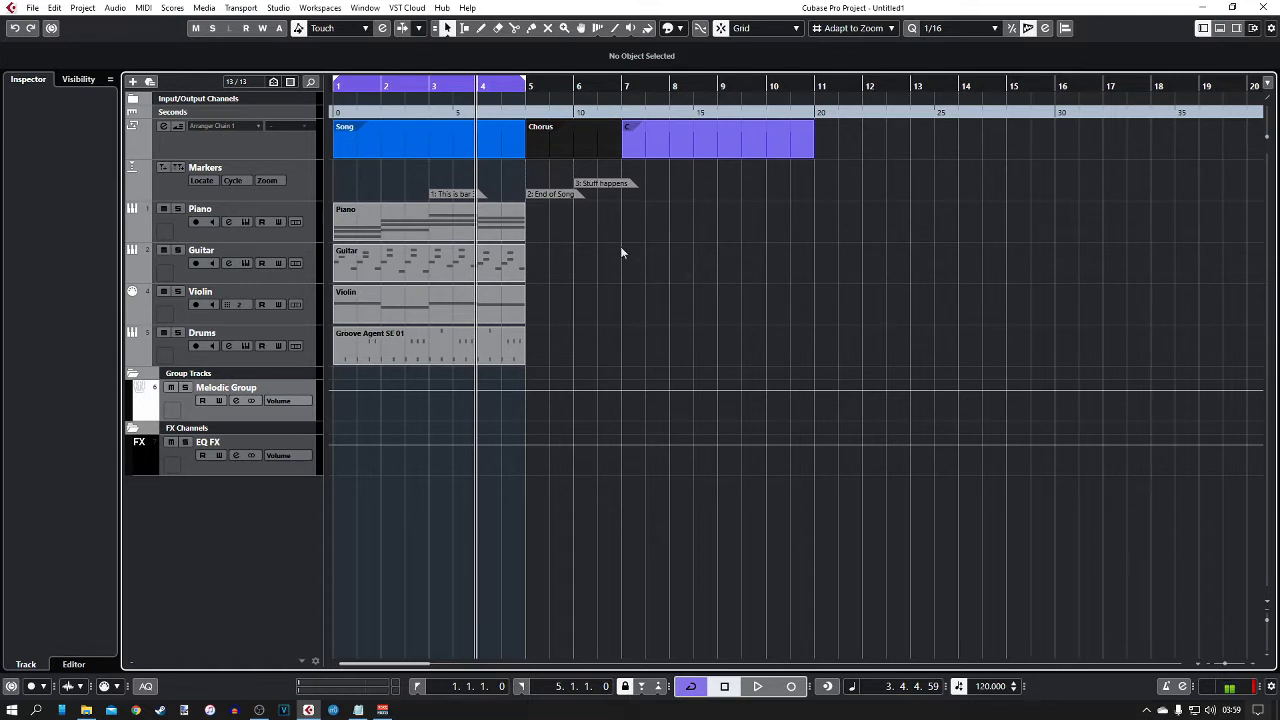
Zoom in vertically on the tracks and look through the whole track list.
mouse_move(524, 84)
mouse_down()
mouse_move(349, 116)
mouse_move(531, 104)
mouse_up()
drag(1263, 628, 1266, 634)
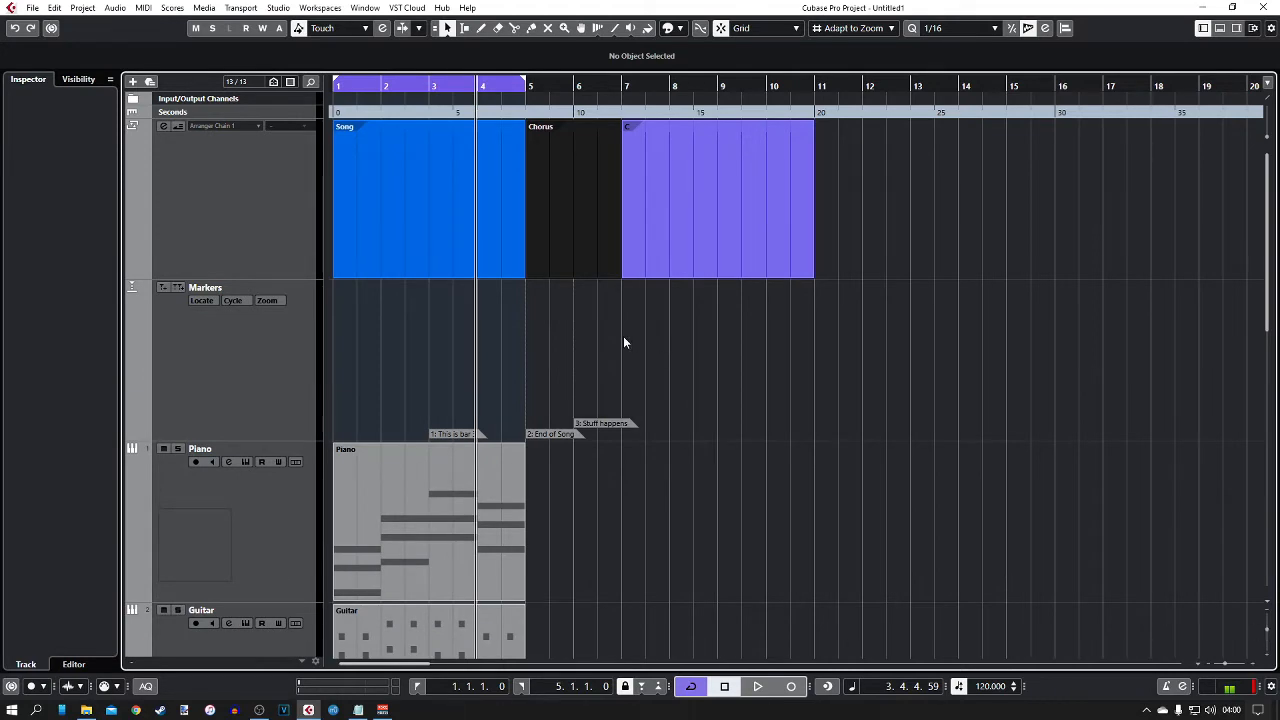
scroll(624, 338, down, 5)
scroll(616, 343, up, 5)
scroll(615, 347, down, 5)
scroll(615, 347, up, 5)
scroll(615, 347, down, 5)
scroll(614, 345, up, 5)
Reduce the heights of the arranger track and the Markers track, and check the tracks below them.
drag(251, 276, 262, 146)
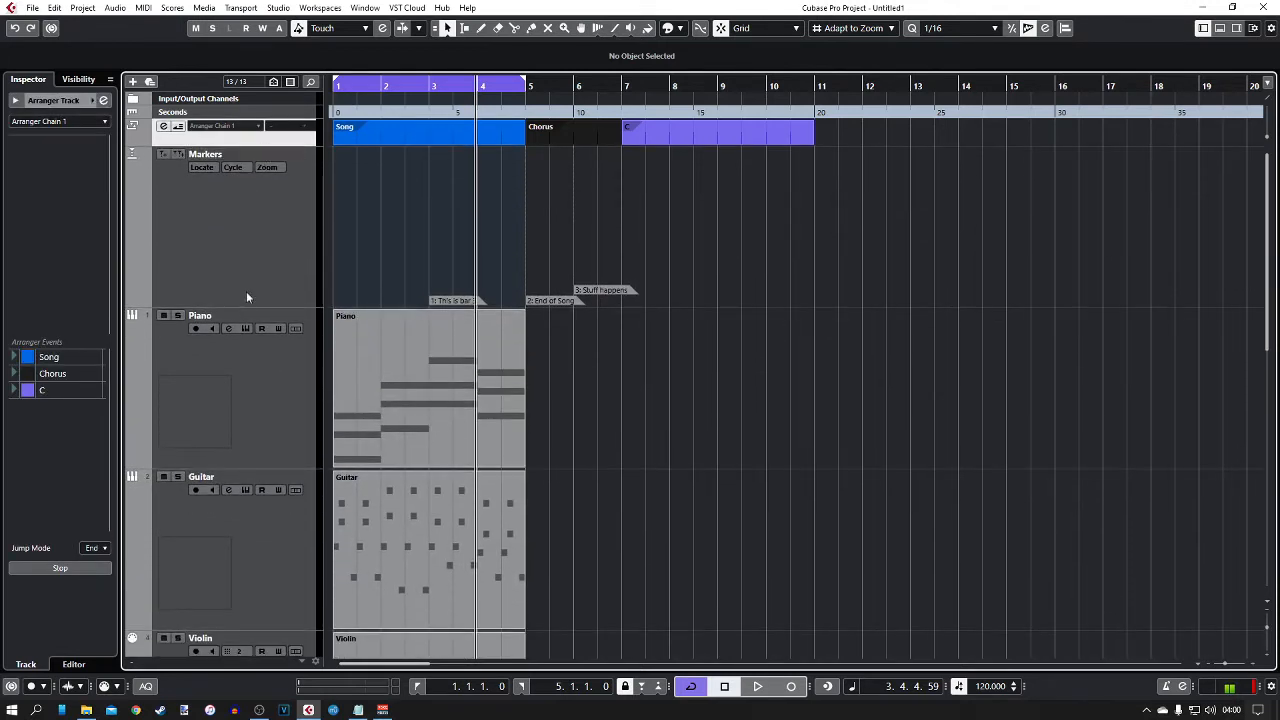
drag(242, 303, 404, 171)
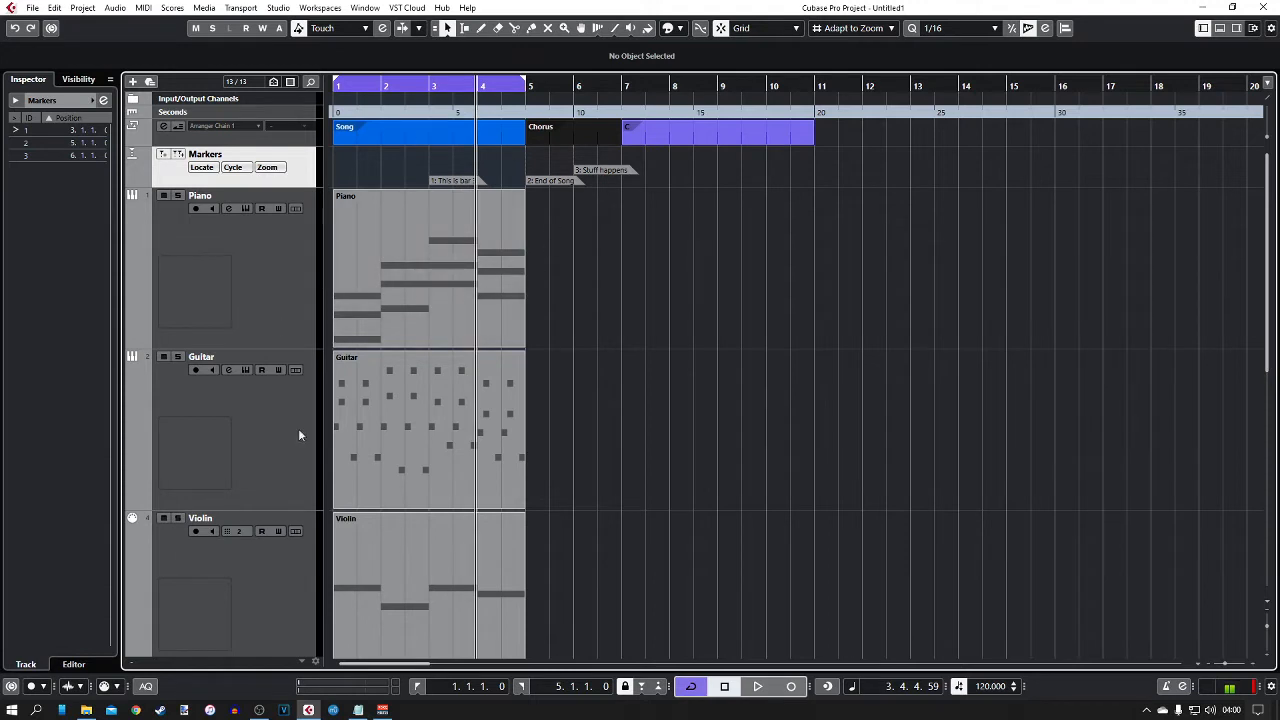
scroll(566, 403, down, 5)
scroll(577, 401, up, 7)
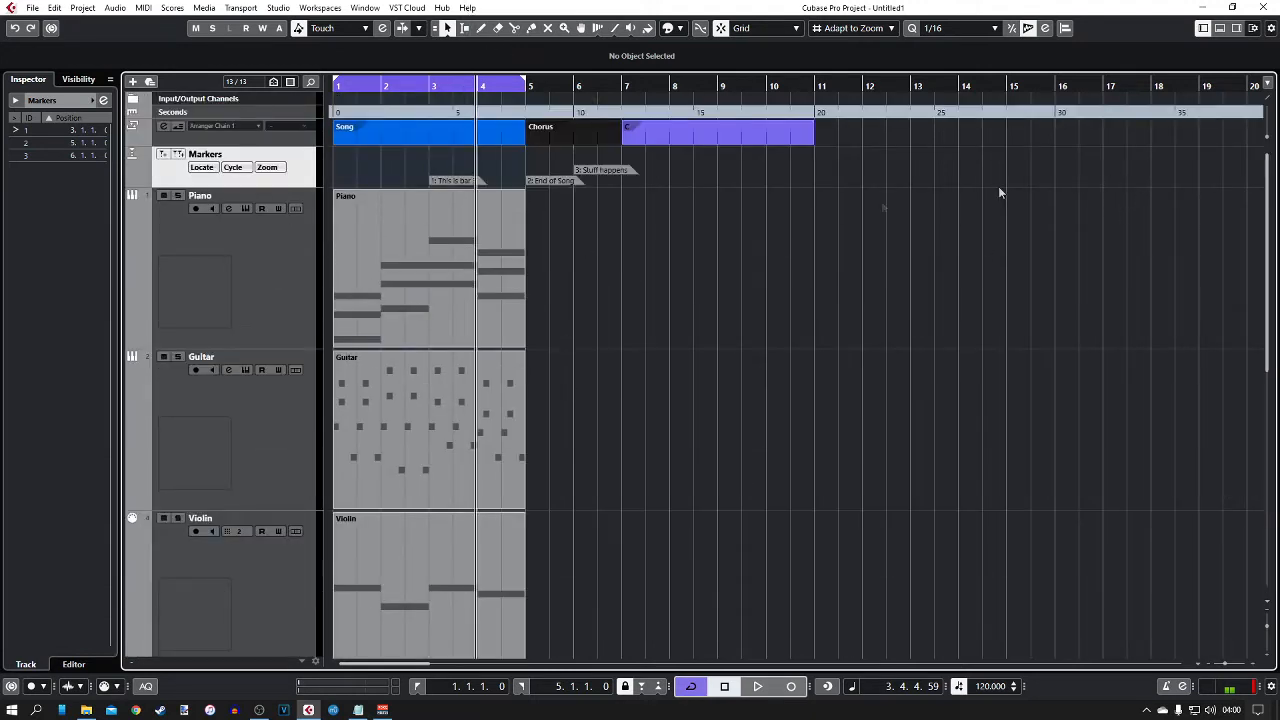
Divide the track list, enlarge its upper section and move the arranger track into the lower section below Markers.
click(1267, 100)
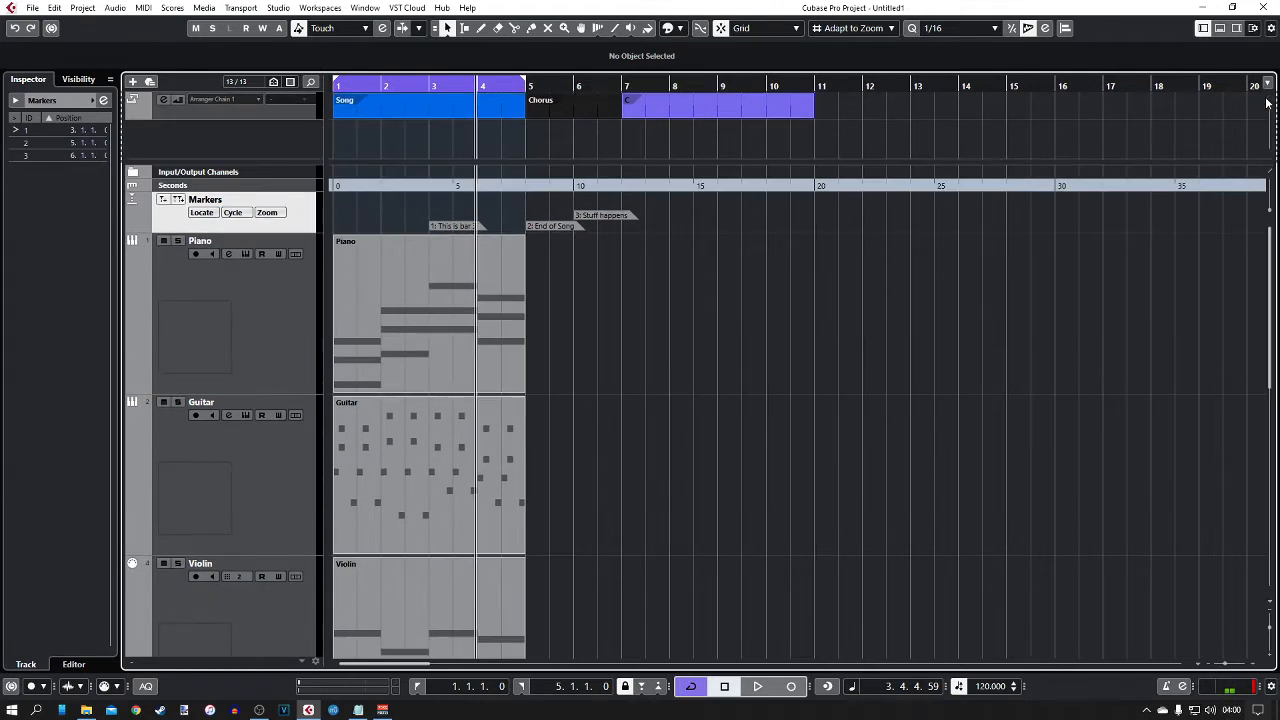
drag(264, 165, 252, 320)
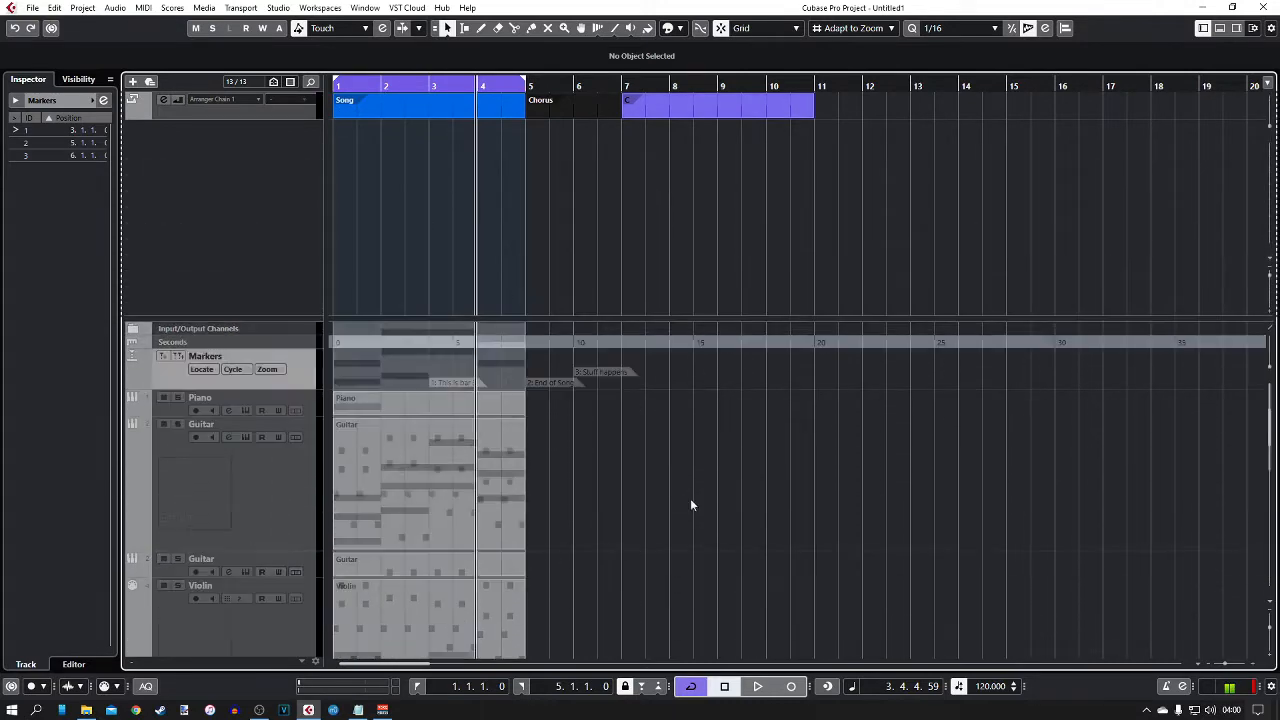
scroll(691, 496, down, 5)
scroll(684, 485, up, 6)
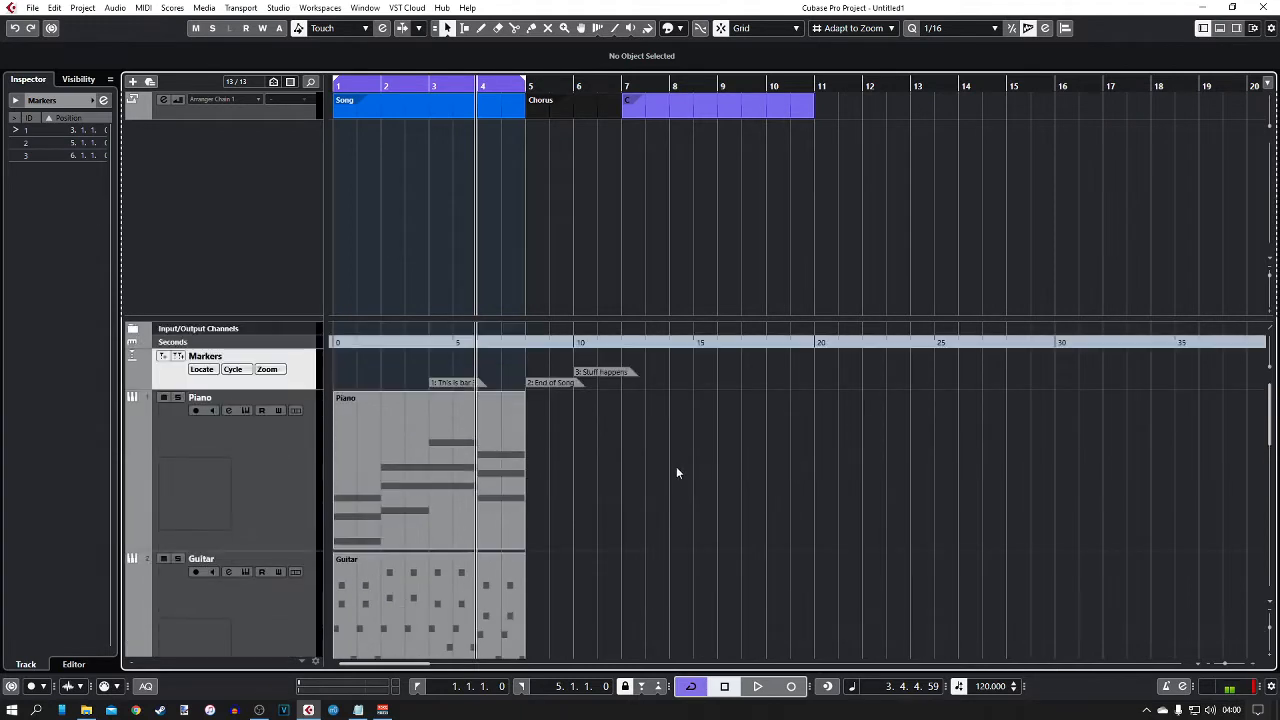
drag(212, 113, 250, 392)
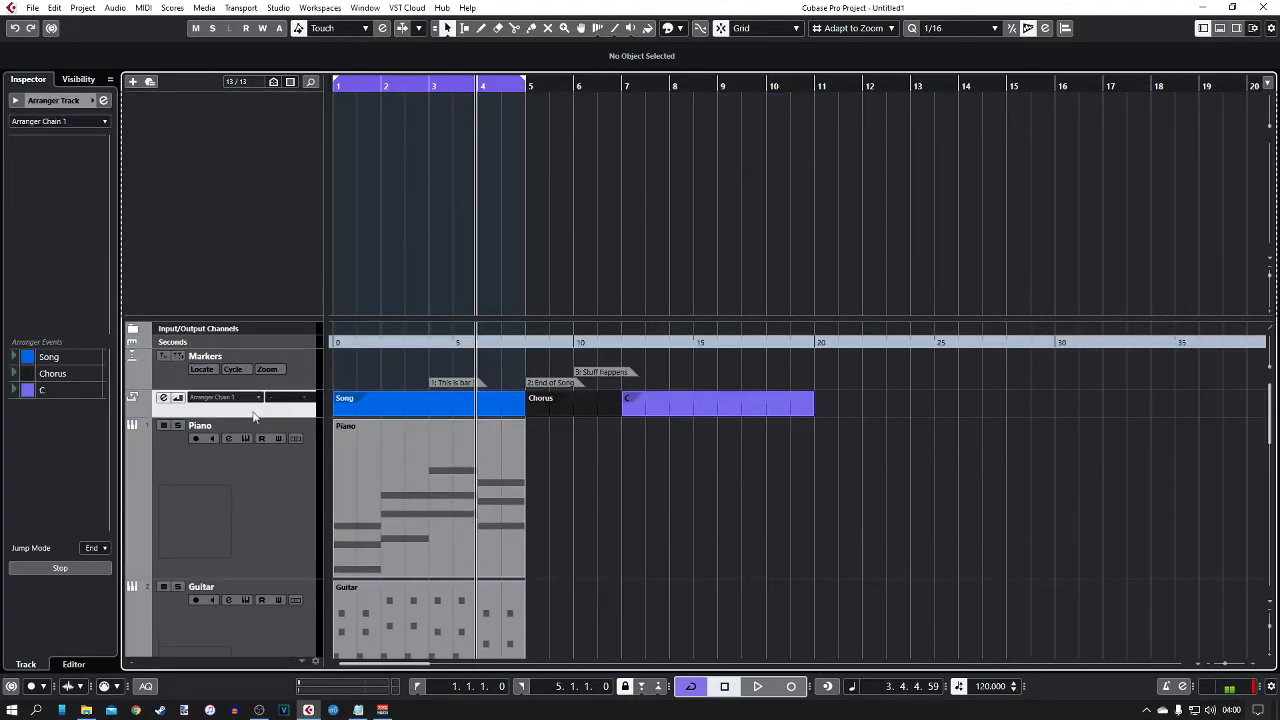
Place the Seconds ruler, arranger and Markers tracks in the upper section of the divided list and shrink that section to fit them.
click(262, 341)
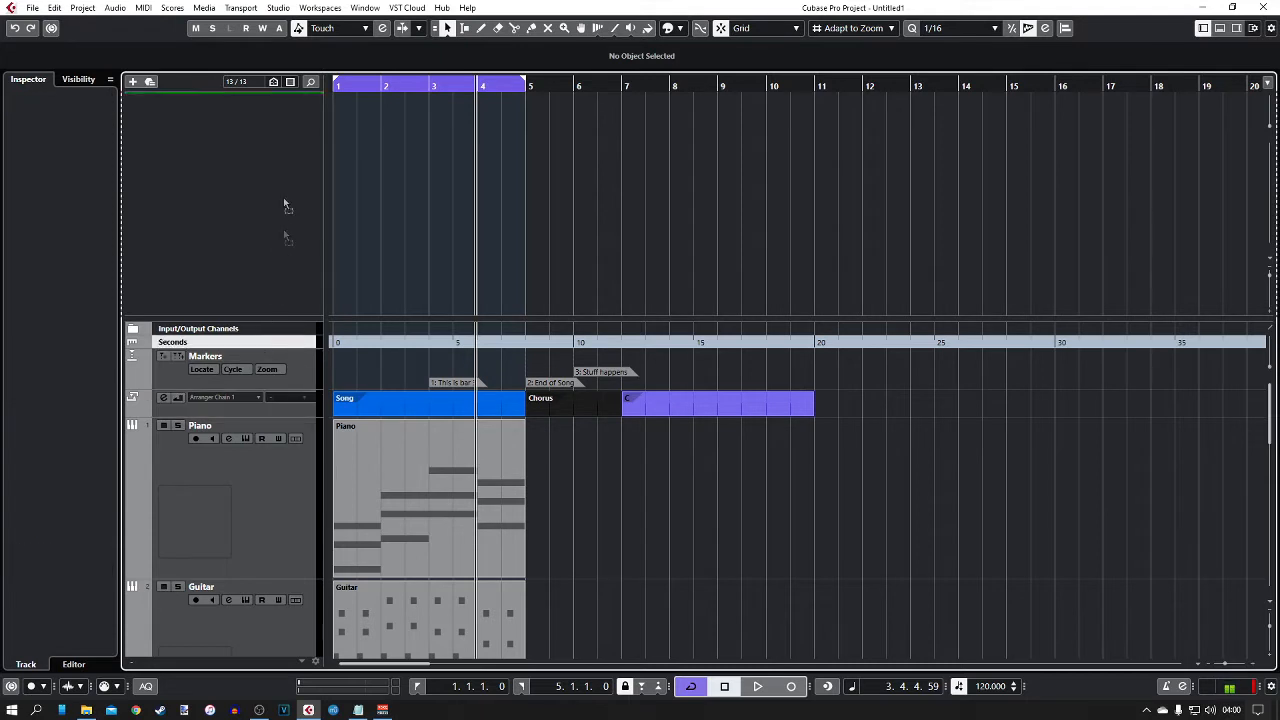
drag(276, 108, 274, 105)
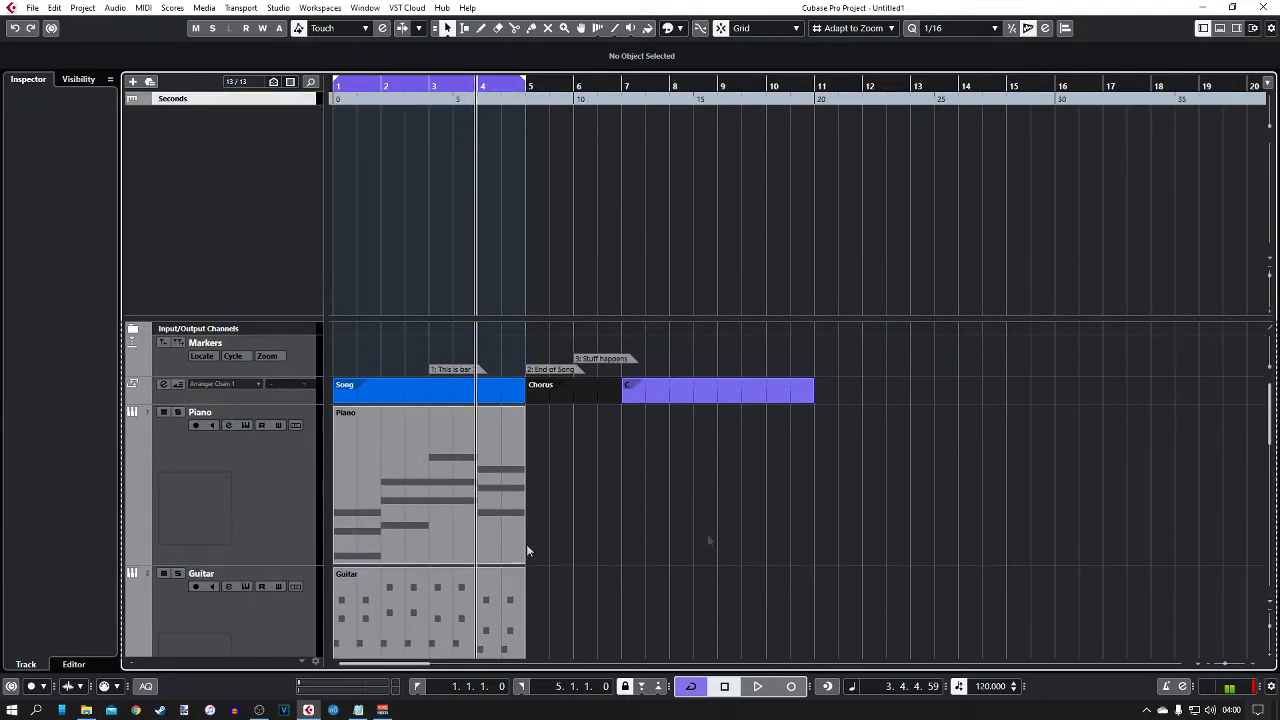
drag(287, 396, 278, 197)
drag(296, 375, 297, 176)
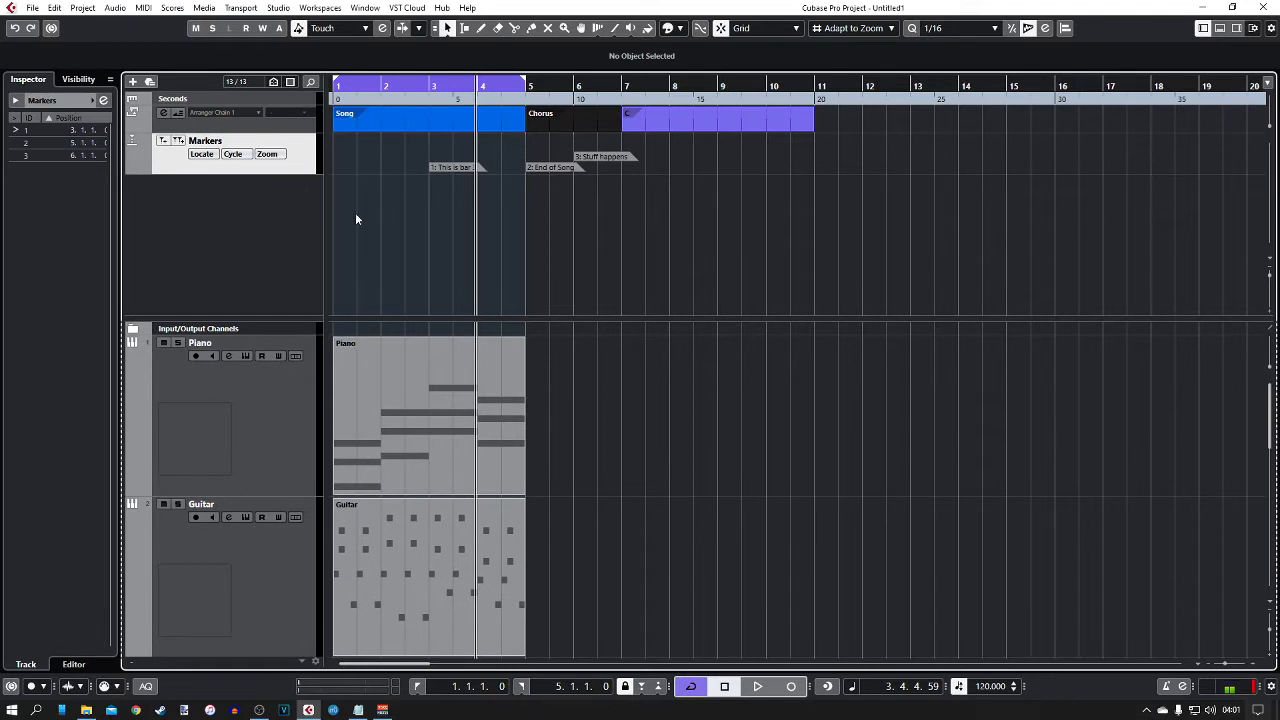
drag(290, 316, 305, 181)
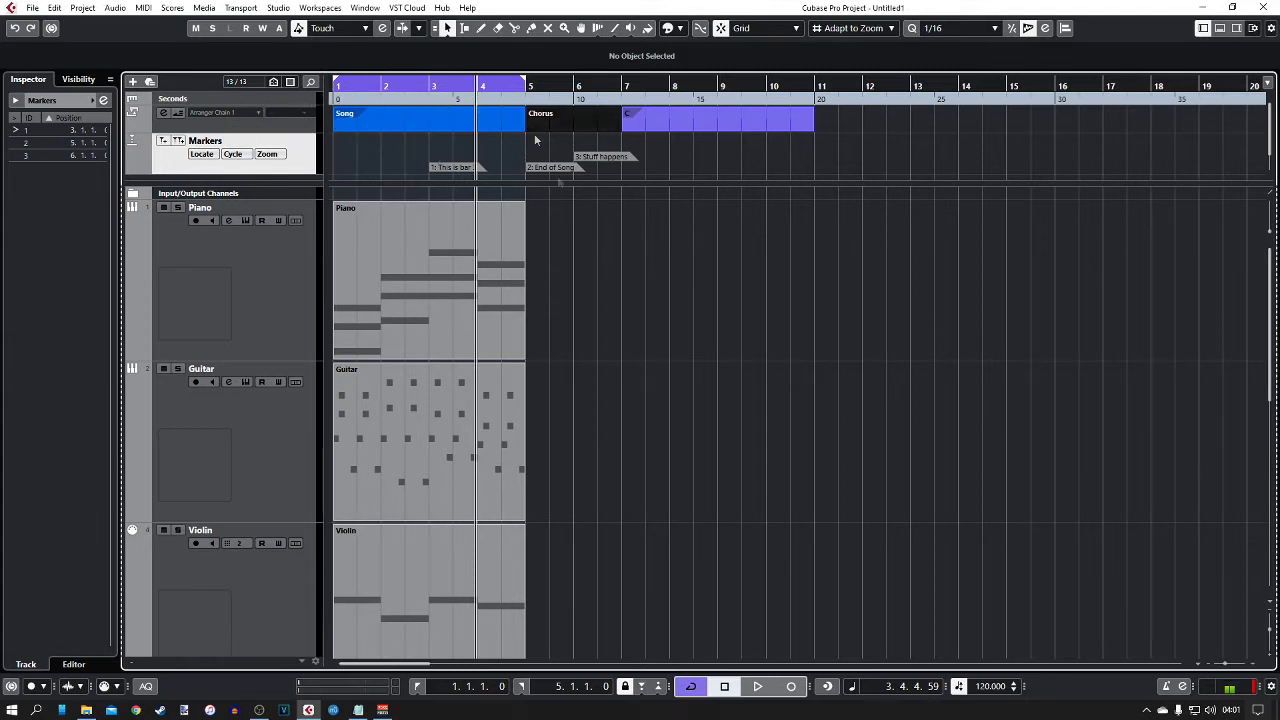
Look through the instrument, group and FX tracks below the divider and zoom the tracks back out vertically.
scroll(698, 374, down, 5)
scroll(662, 480, up, 4)
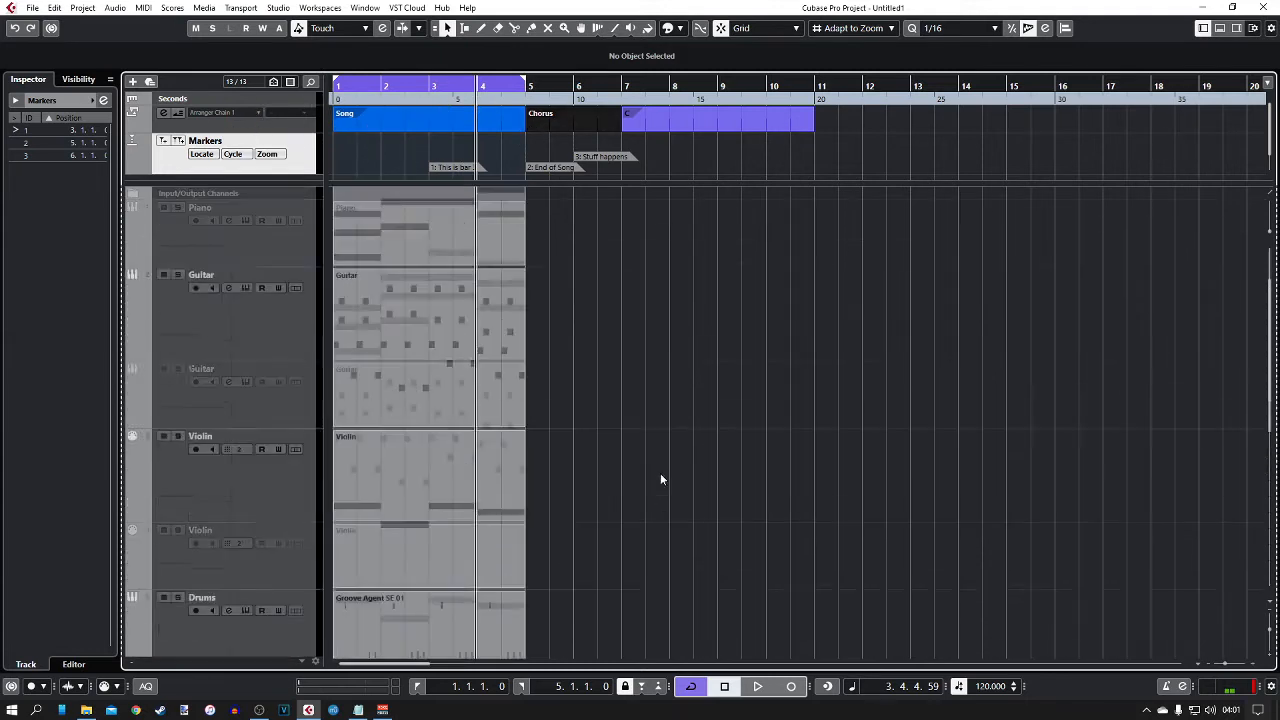
scroll(172, 390, down, 2)
scroll(228, 404, up, 2)
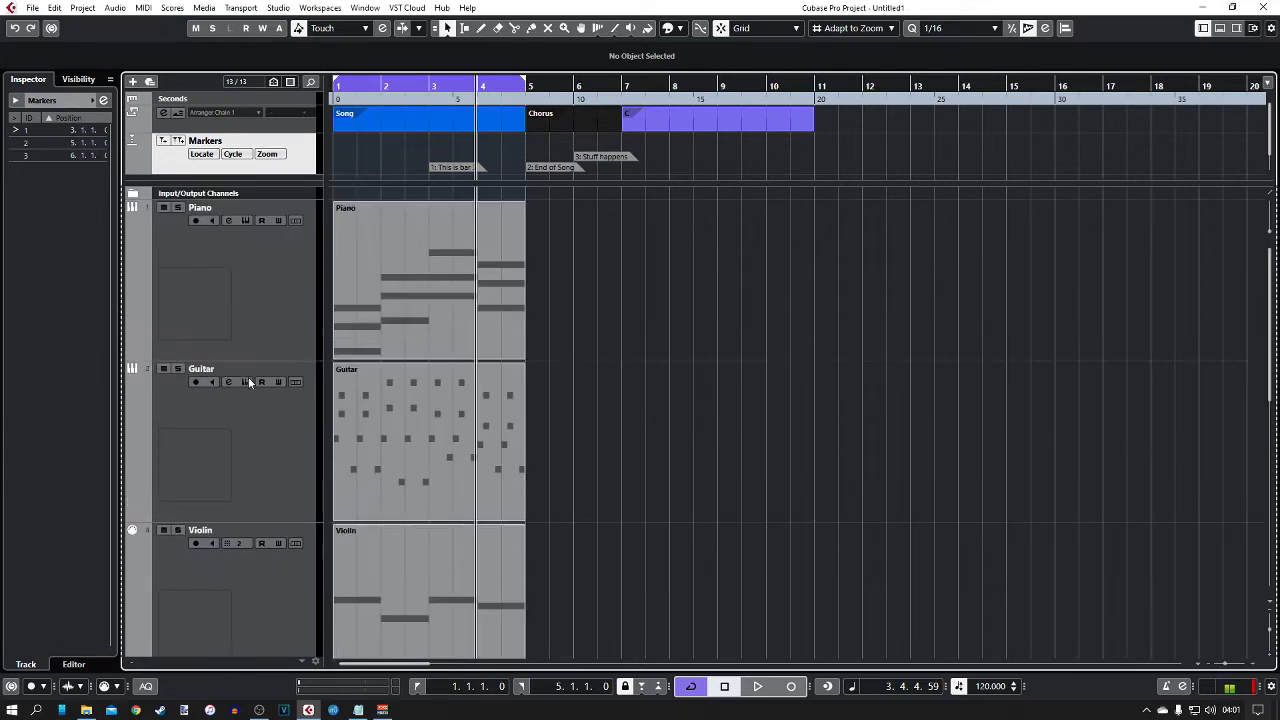
scroll(244, 362, down, 6)
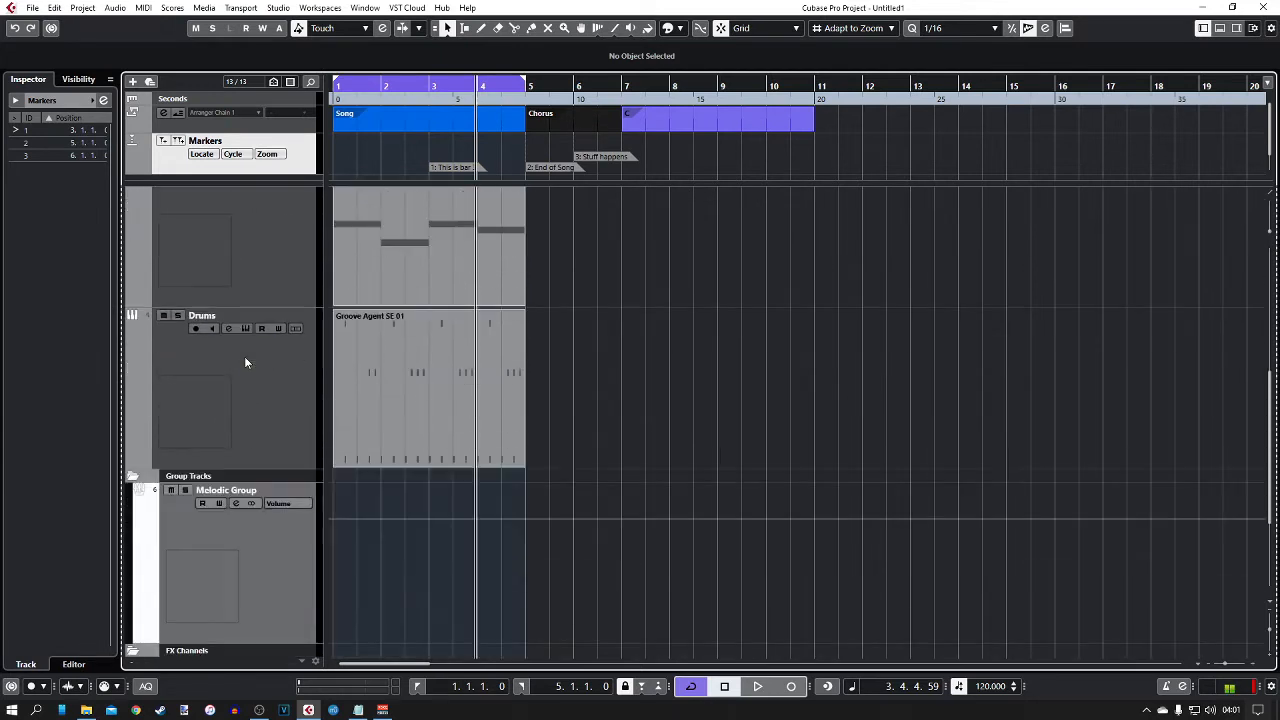
scroll(433, 290, up, 1)
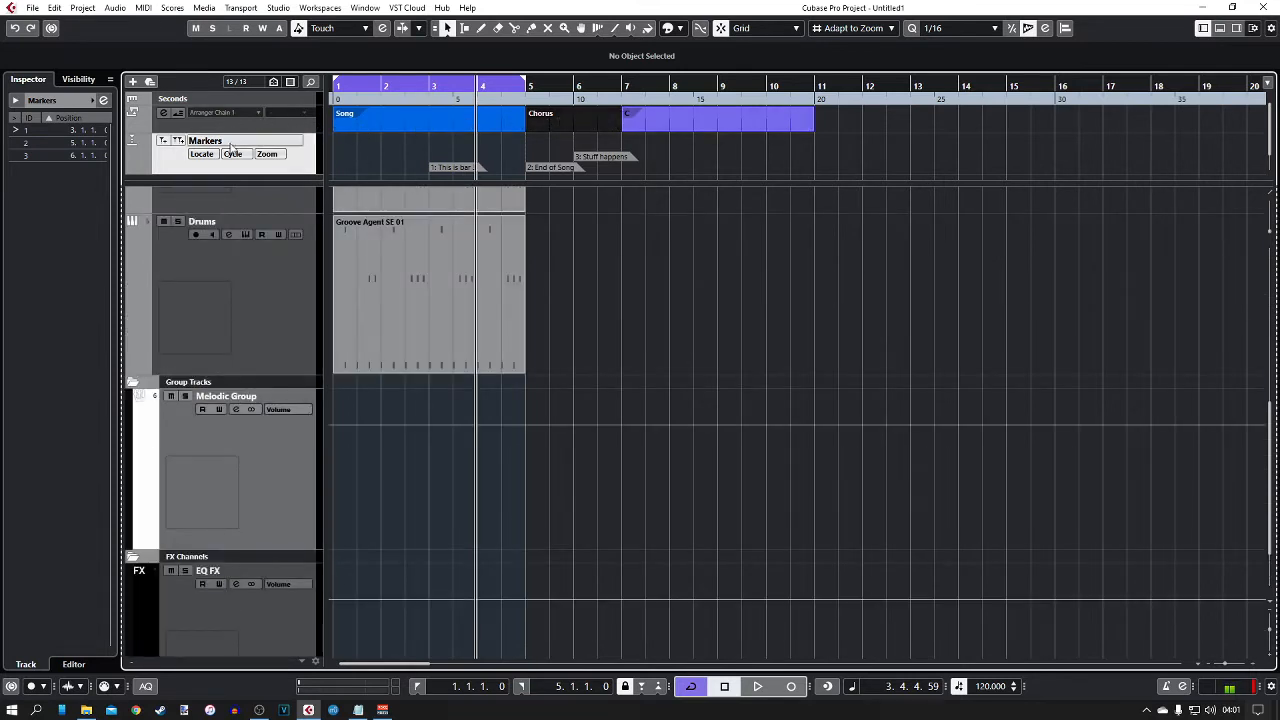
scroll(676, 390, up, 5)
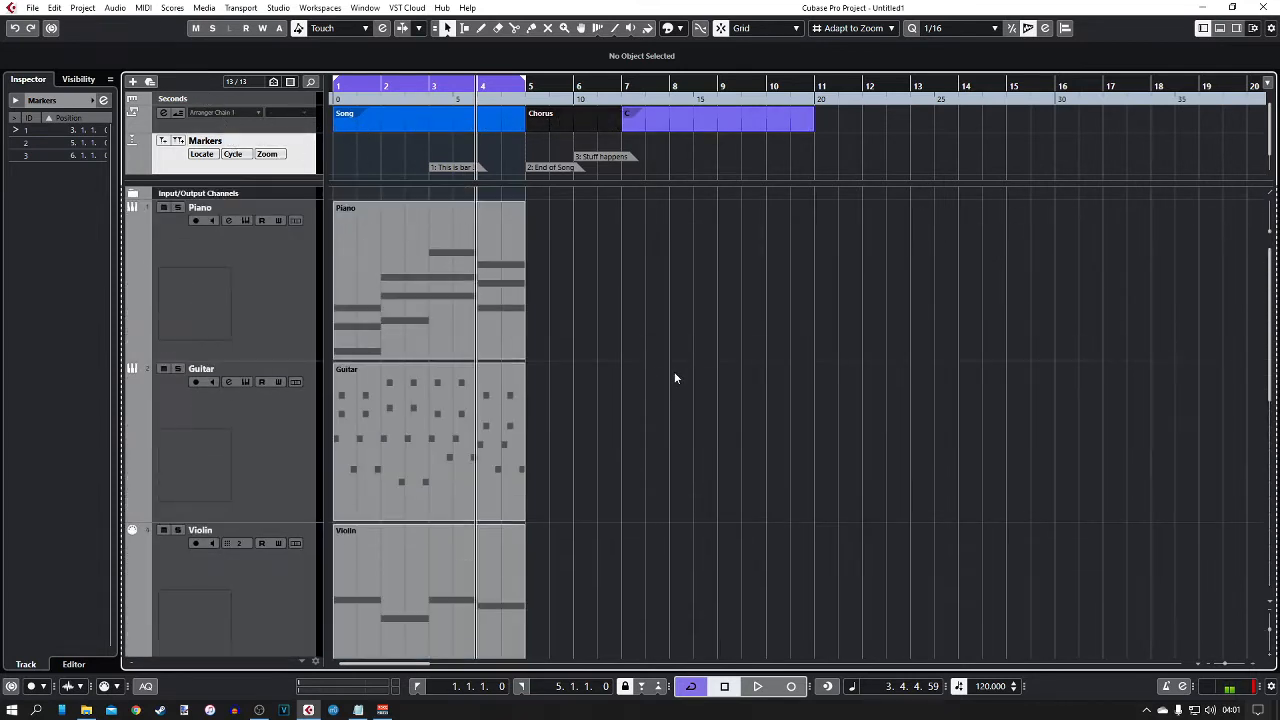
scroll(662, 373, down, 3)
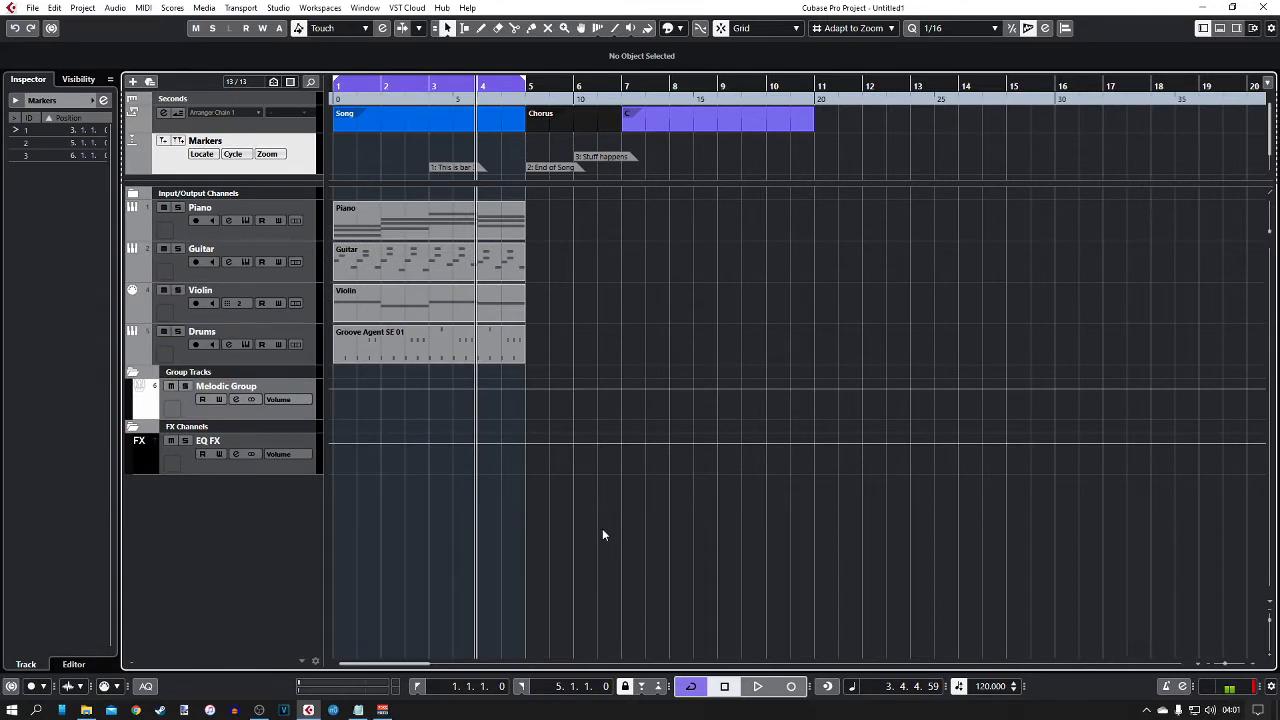
Check the toolbar's display options for the Color Menu and colour the Piano track blue.
click(311, 231)
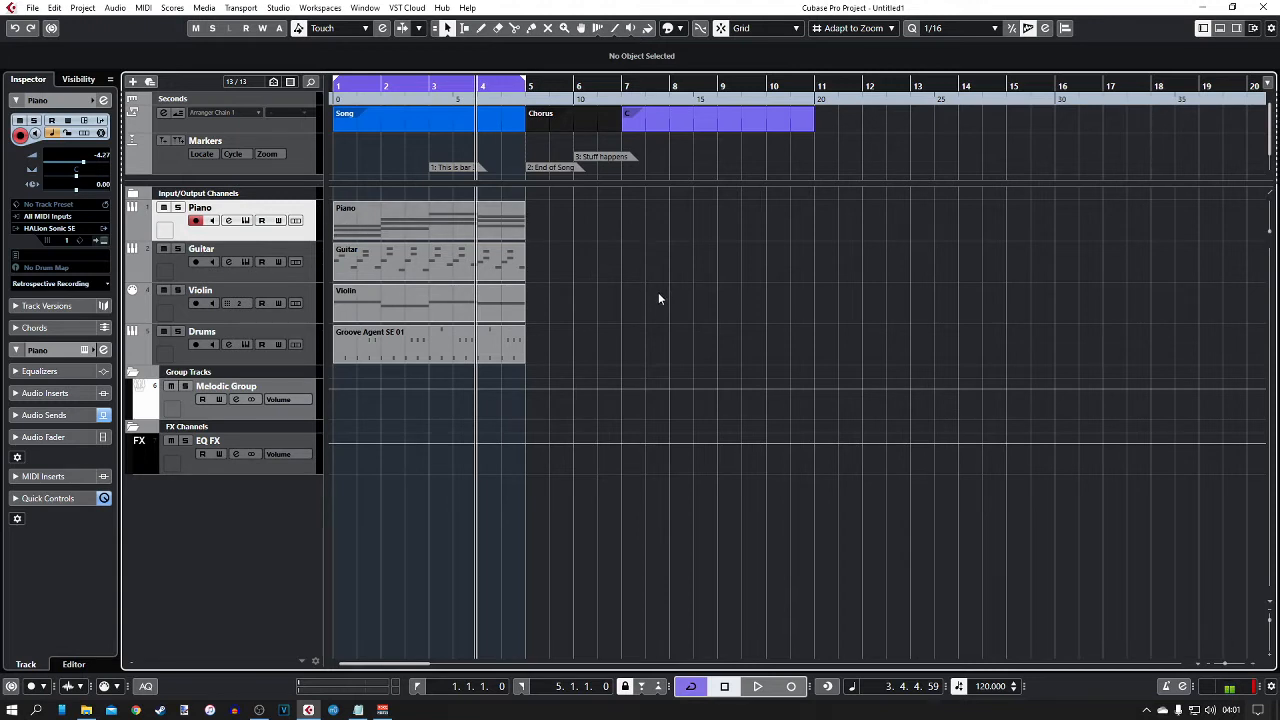
click(302, 273)
click(300, 236)
right_click(1104, 32)
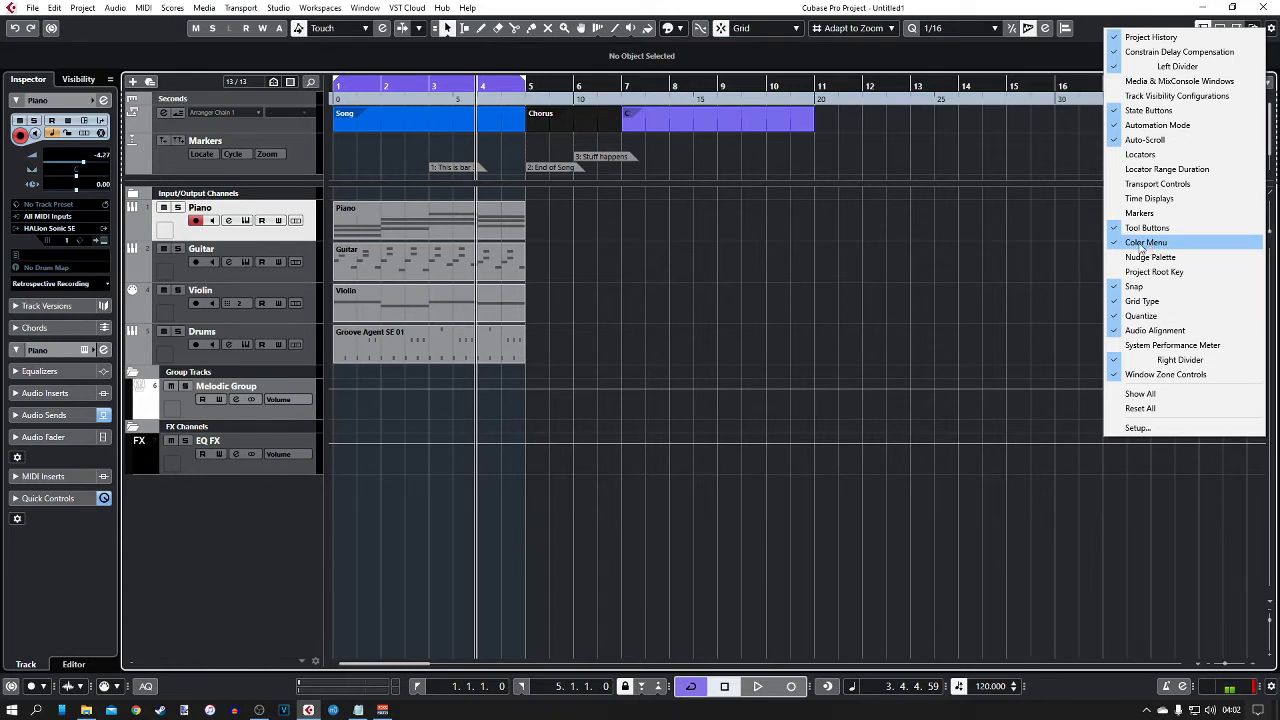
click(1082, 28)
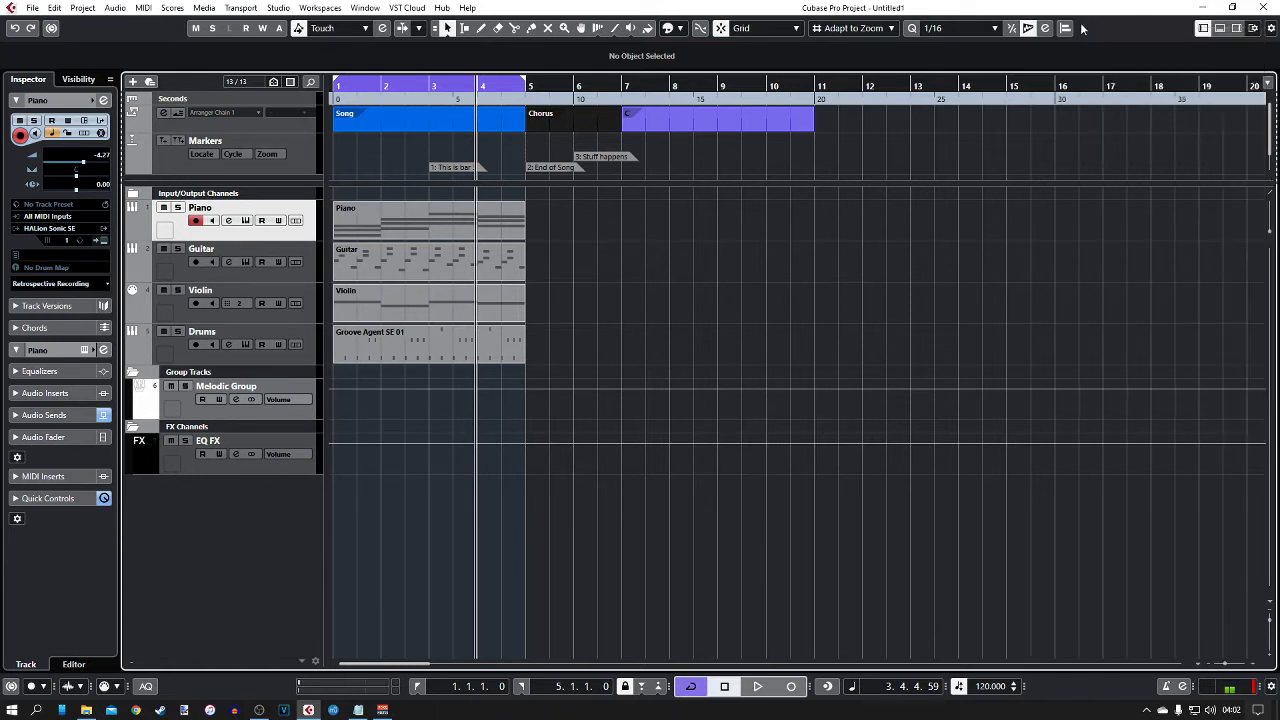
click(681, 30)
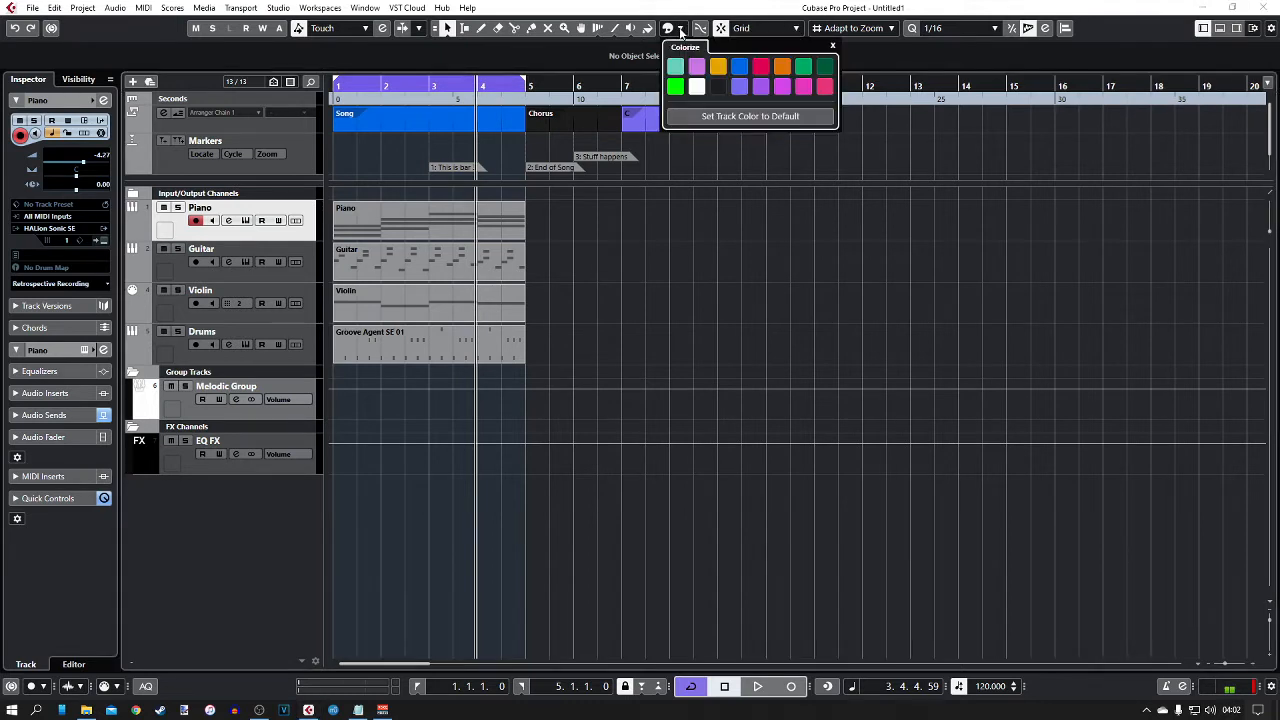
click(741, 67)
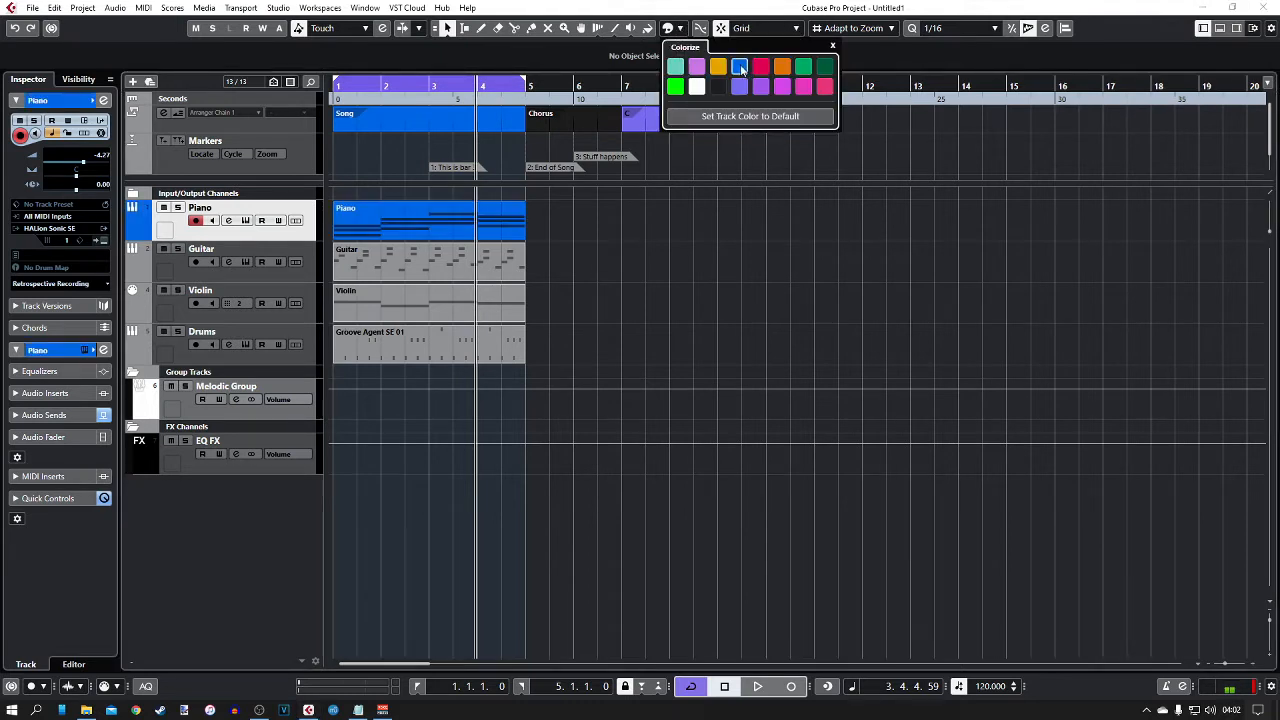
click(298, 271)
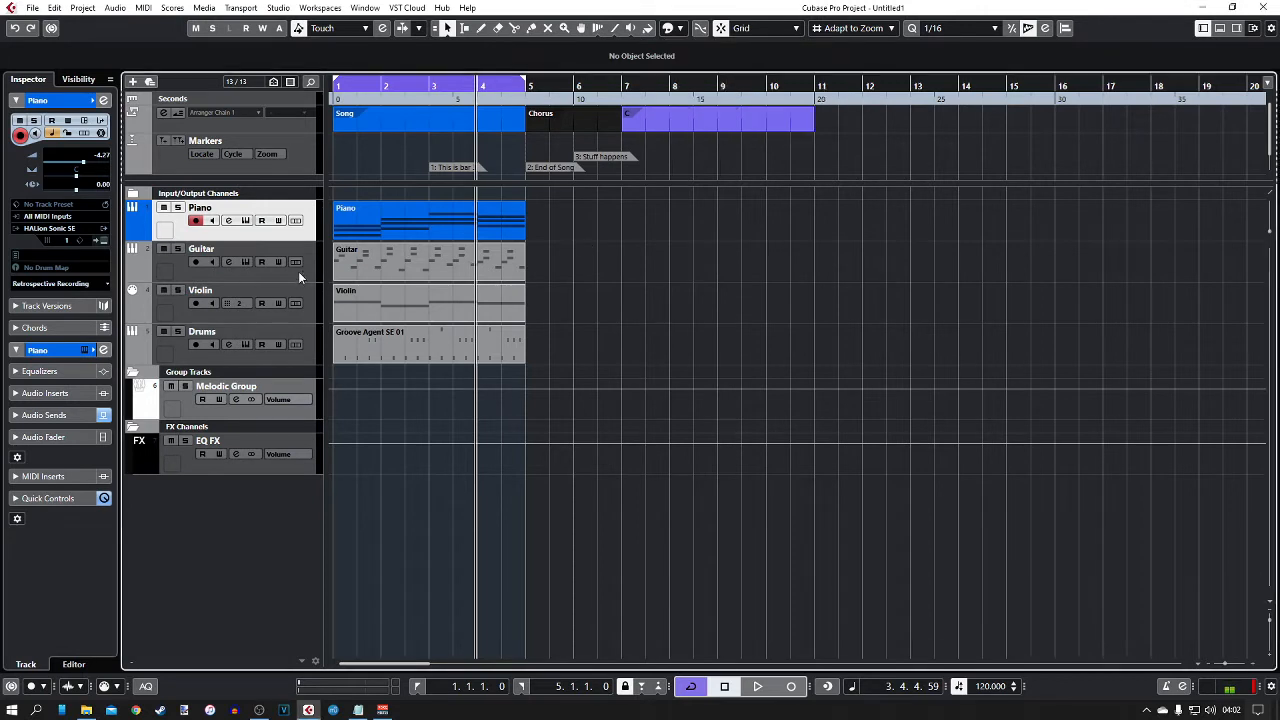
Colour the Guitar track green.
click(298, 271)
click(681, 31)
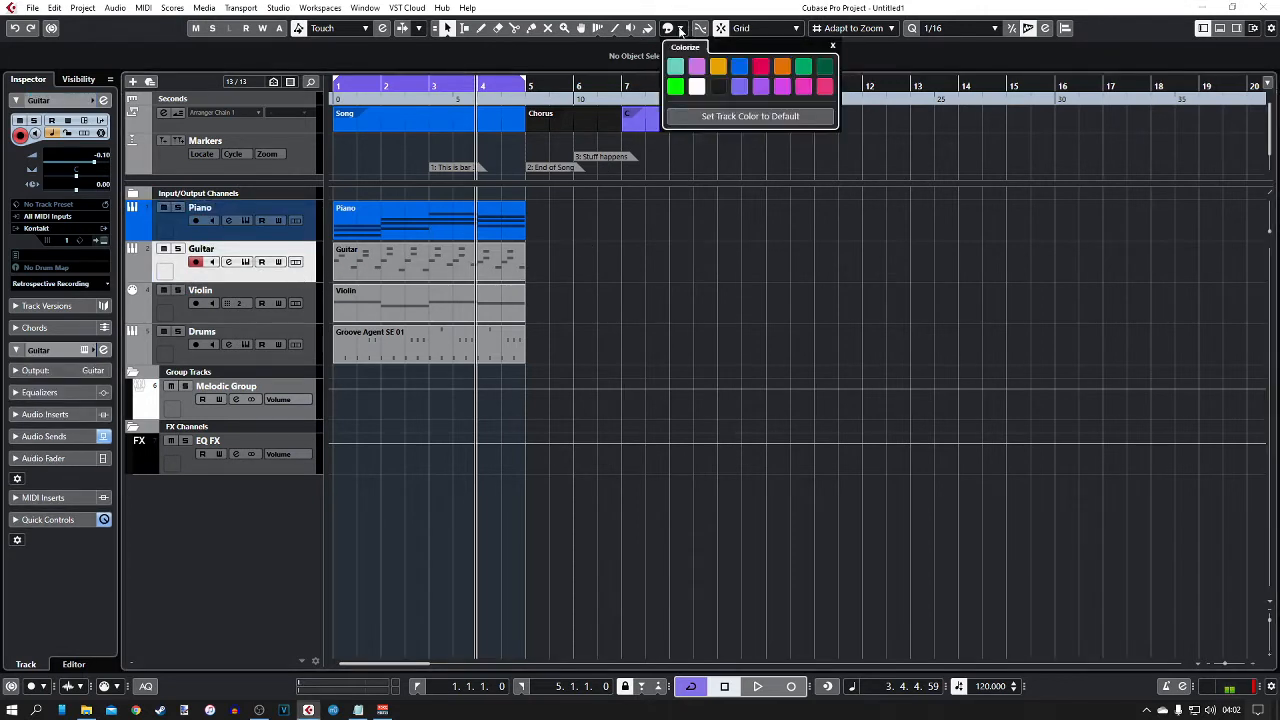
click(804, 67)
click(307, 318)
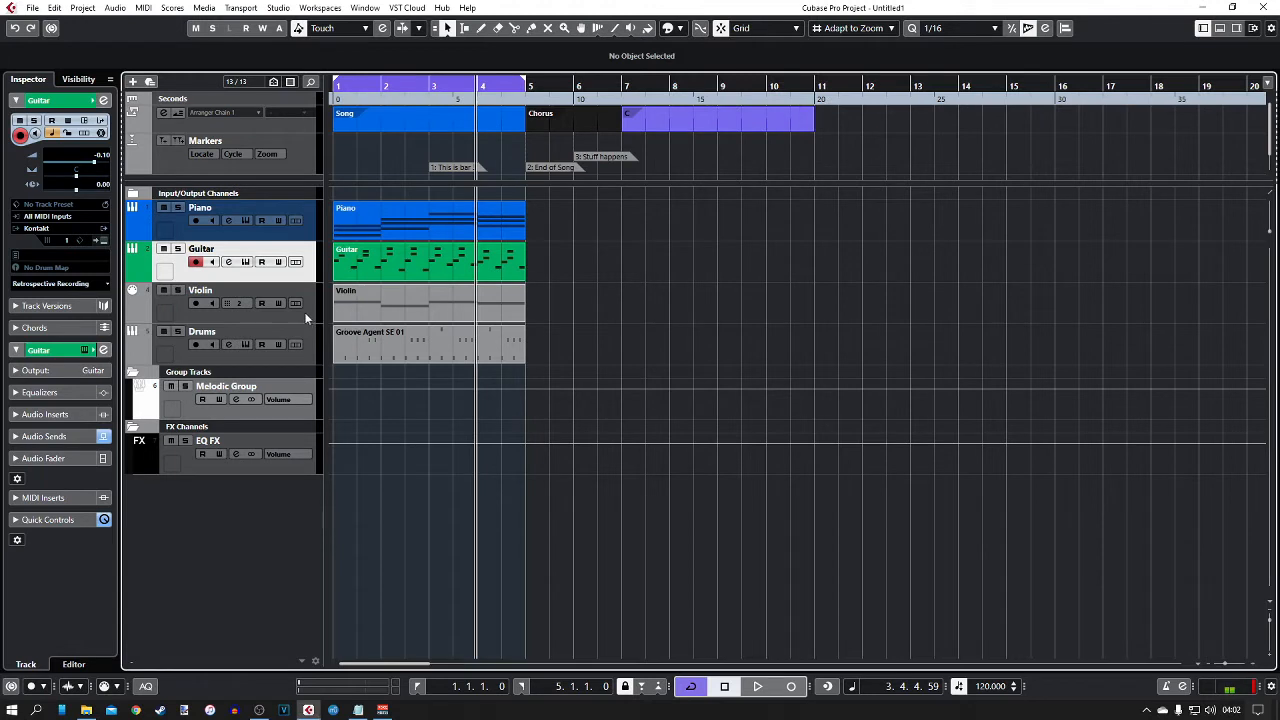
Colour the Violin track with the red Strings colour.
click(307, 318)
click(679, 31)
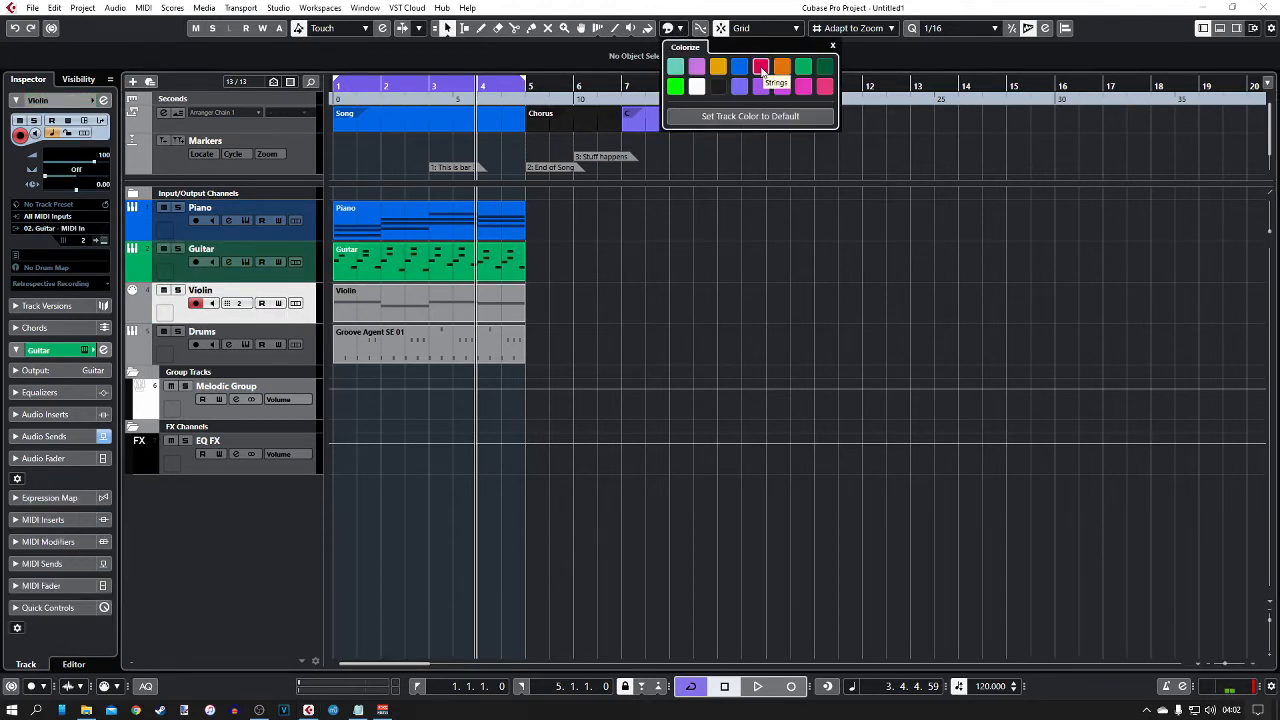
click(762, 68)
click(300, 355)
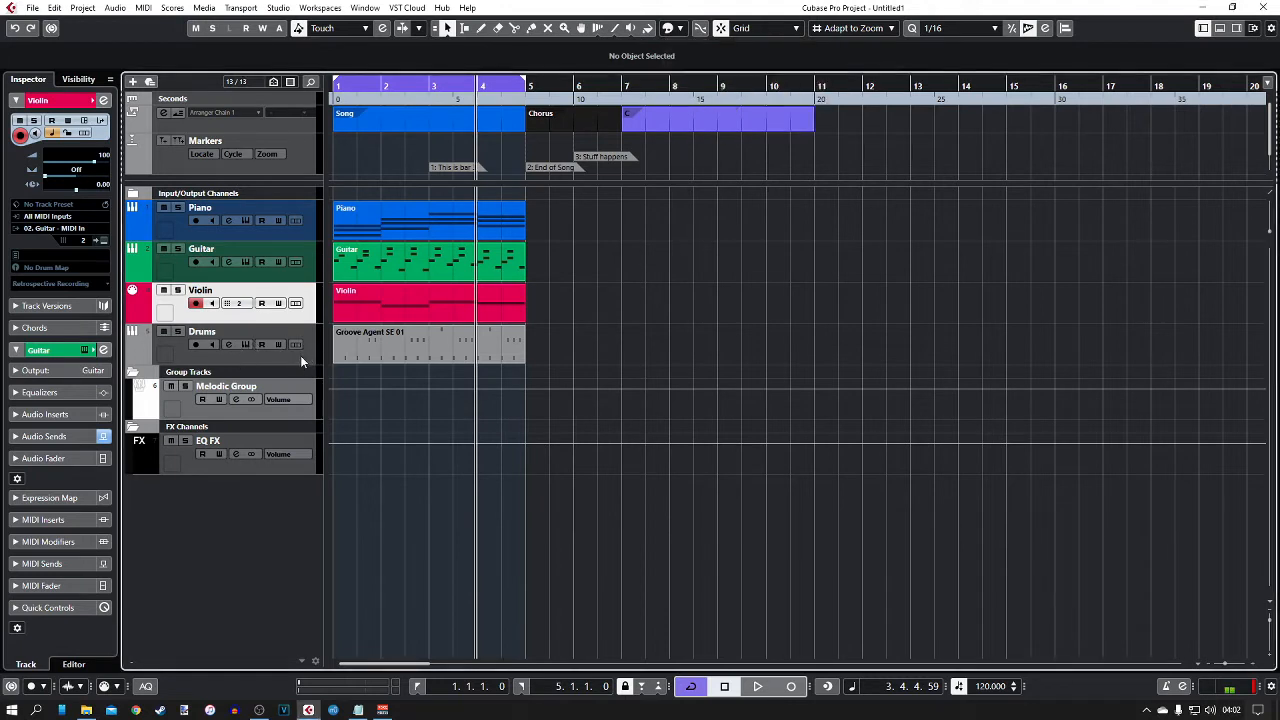
Colour the Drums track yellow-orange.
click(300, 355)
click(680, 30)
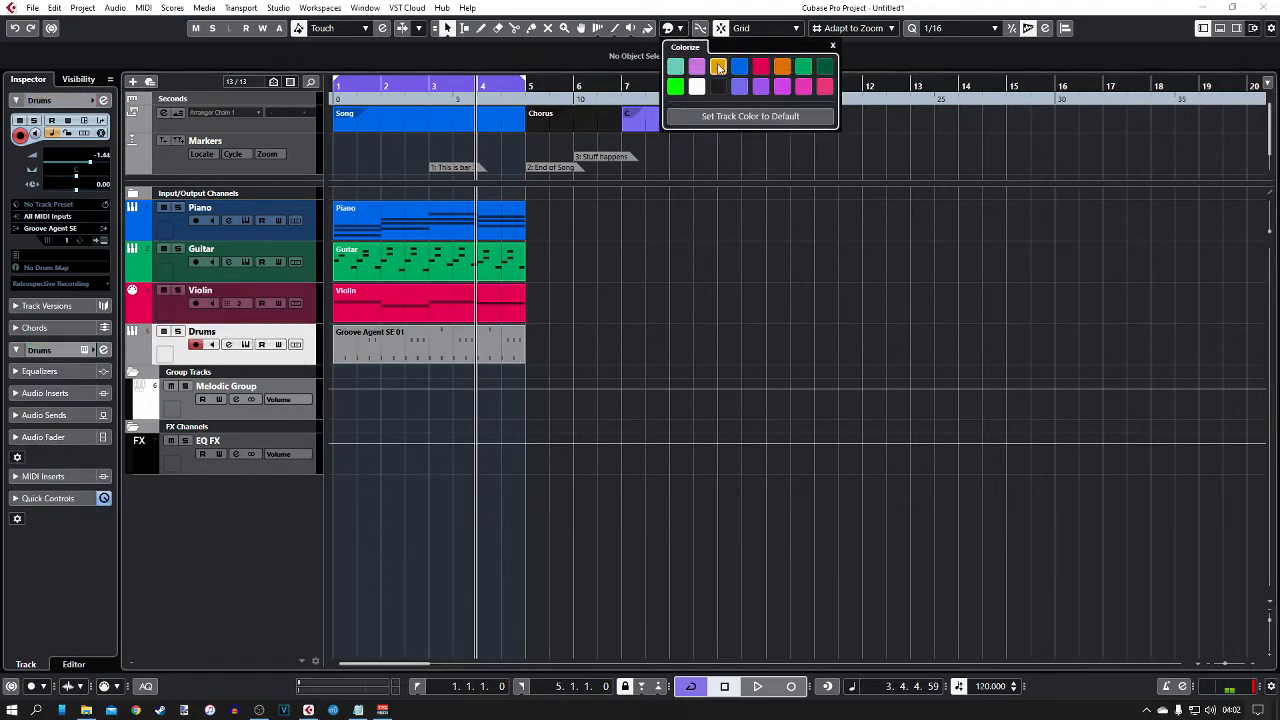
click(718, 68)
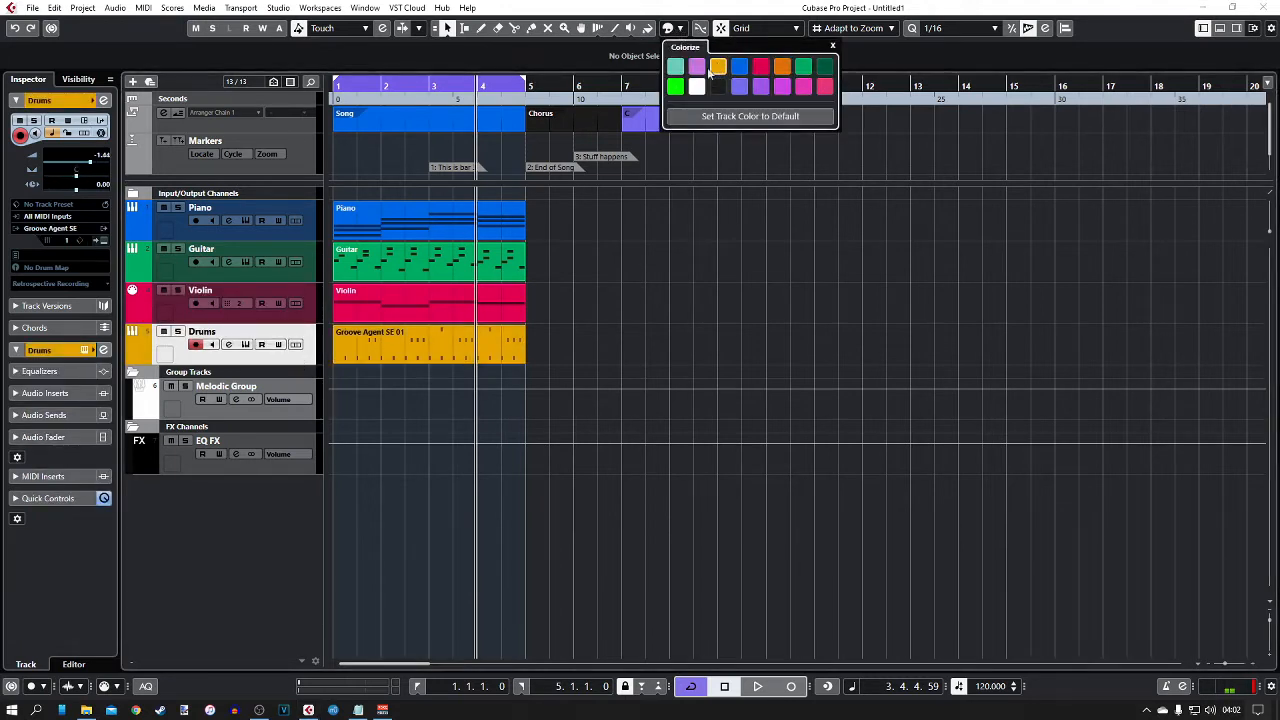
click(604, 250)
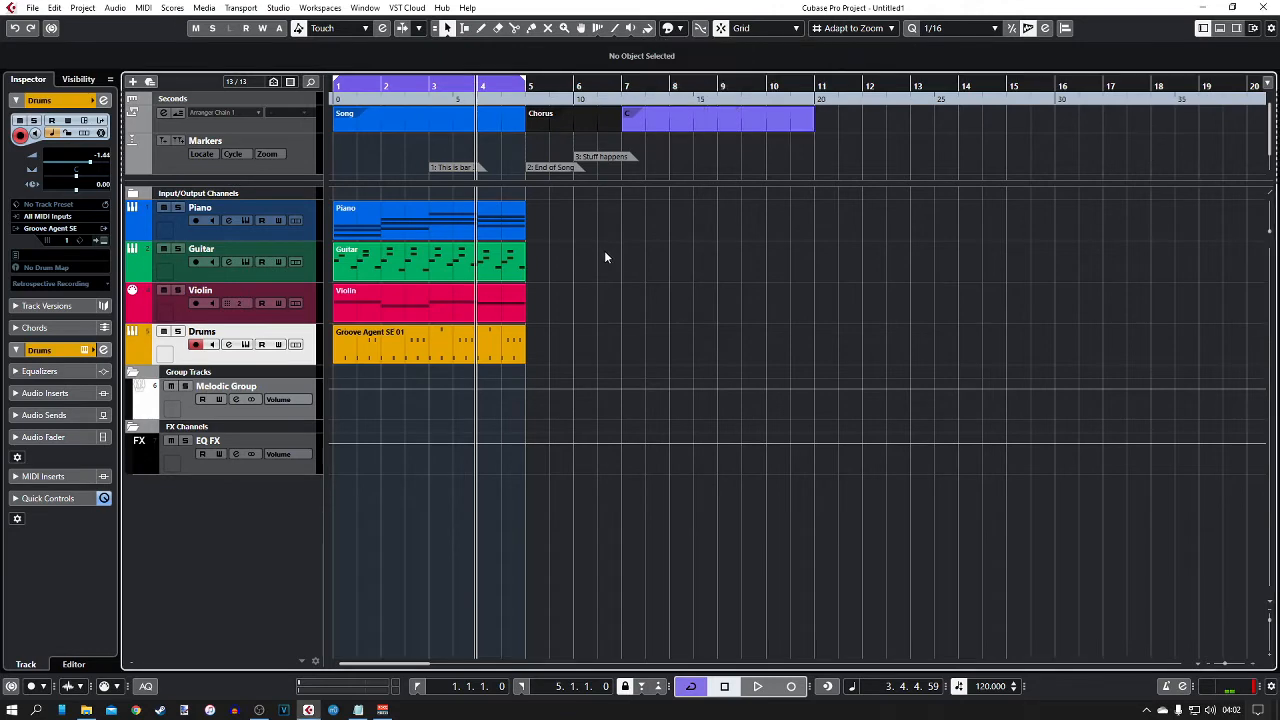
Open the Project Colors Setup and view the colour picker for the Keyboard colour, leaving it without a change.
click(83, 8)
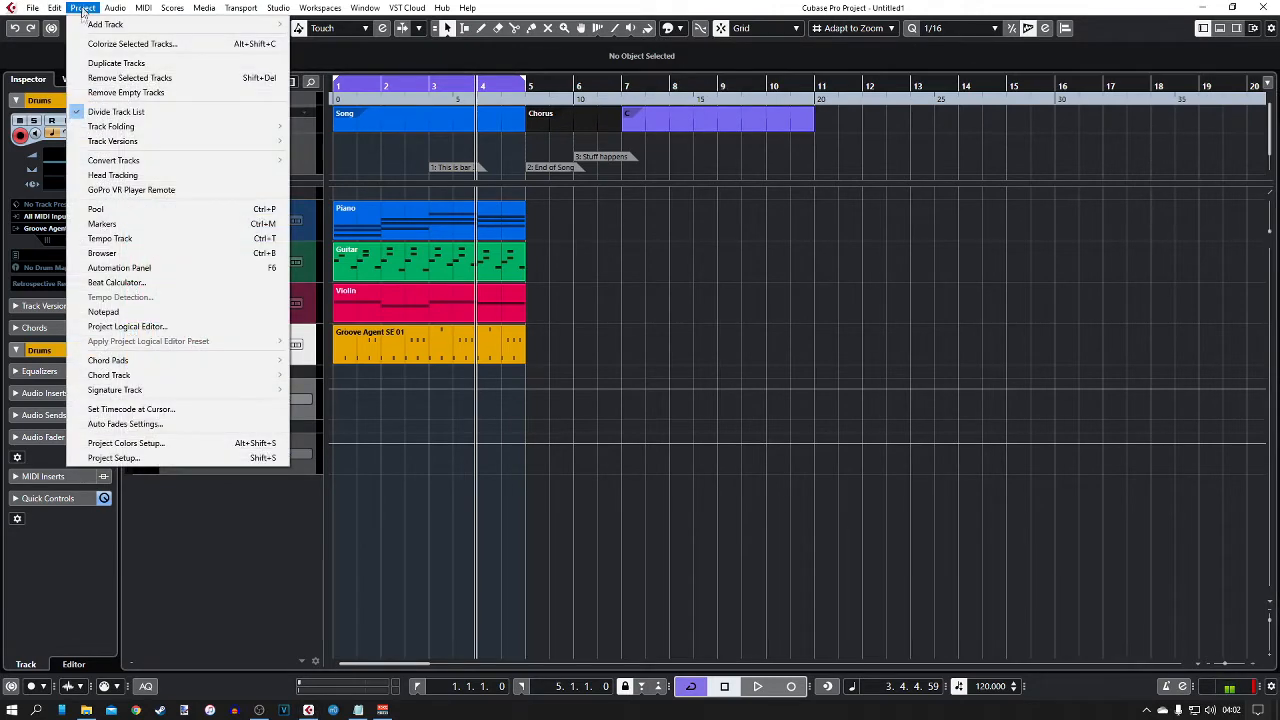
click(129, 449)
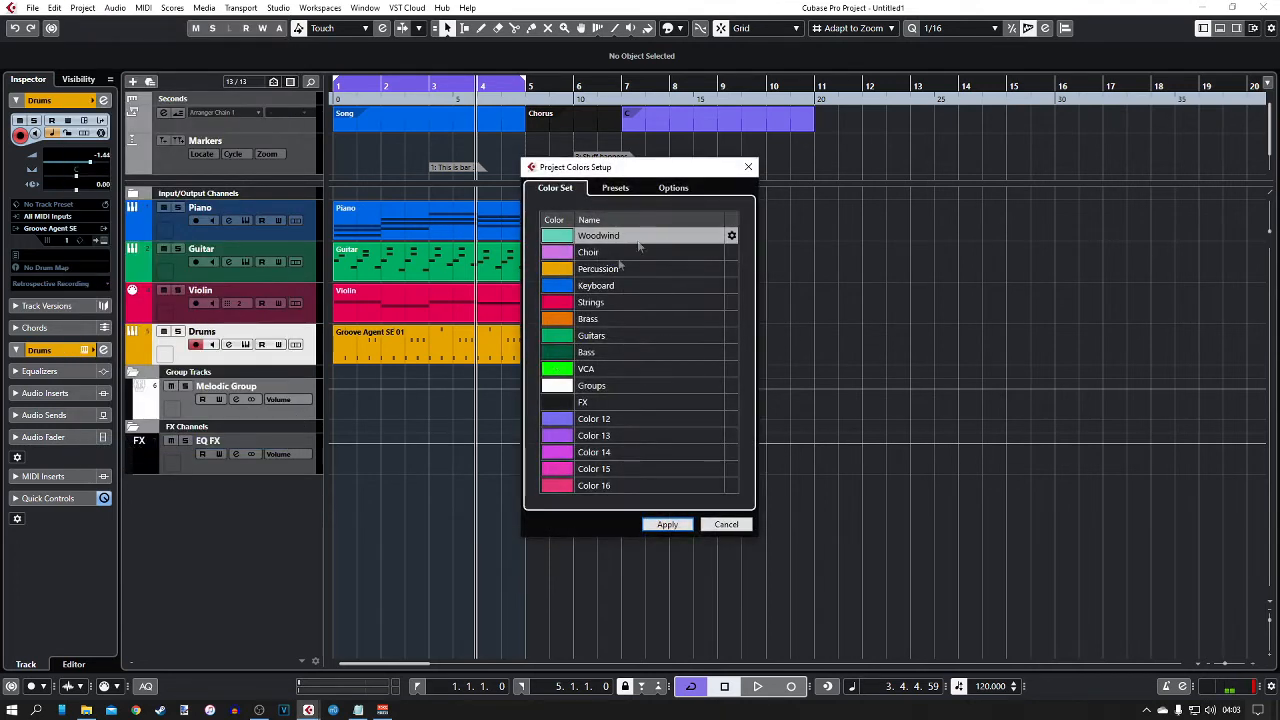
click(559, 286)
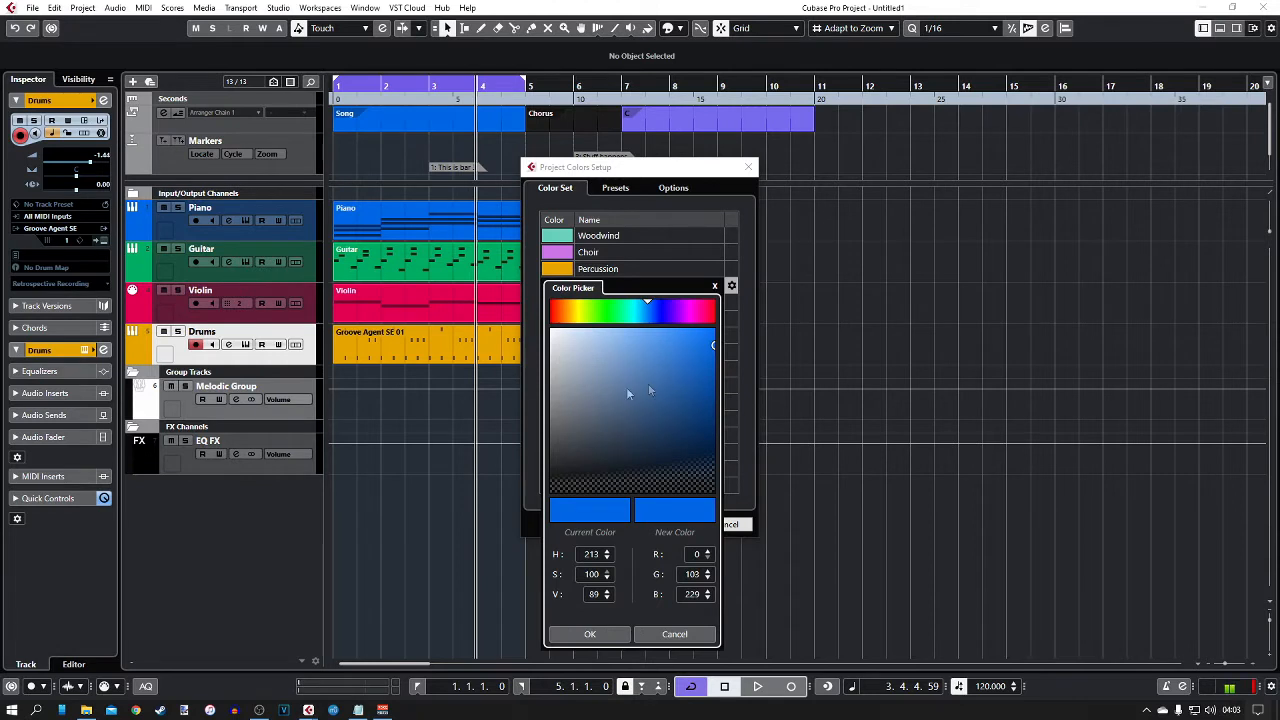
click(930, 261)
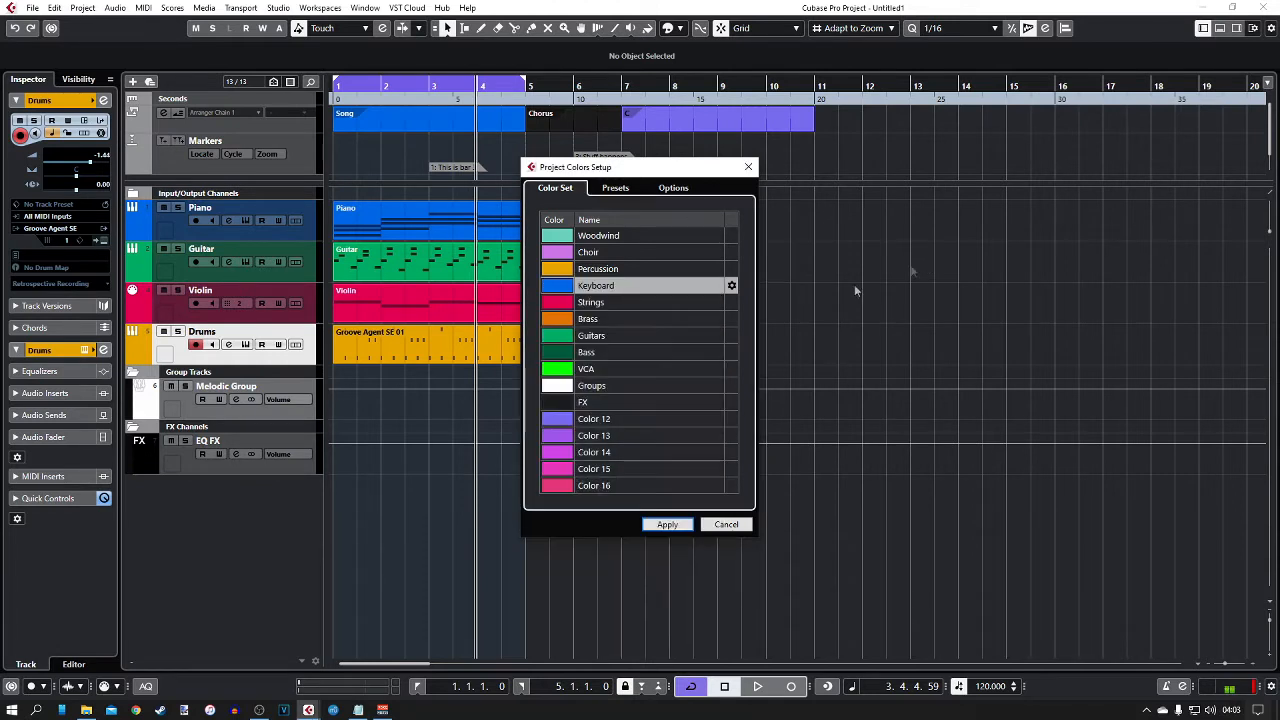
View the new color set presets and the options in the Project Colors Setup, and leave it without changes.
click(618, 190)
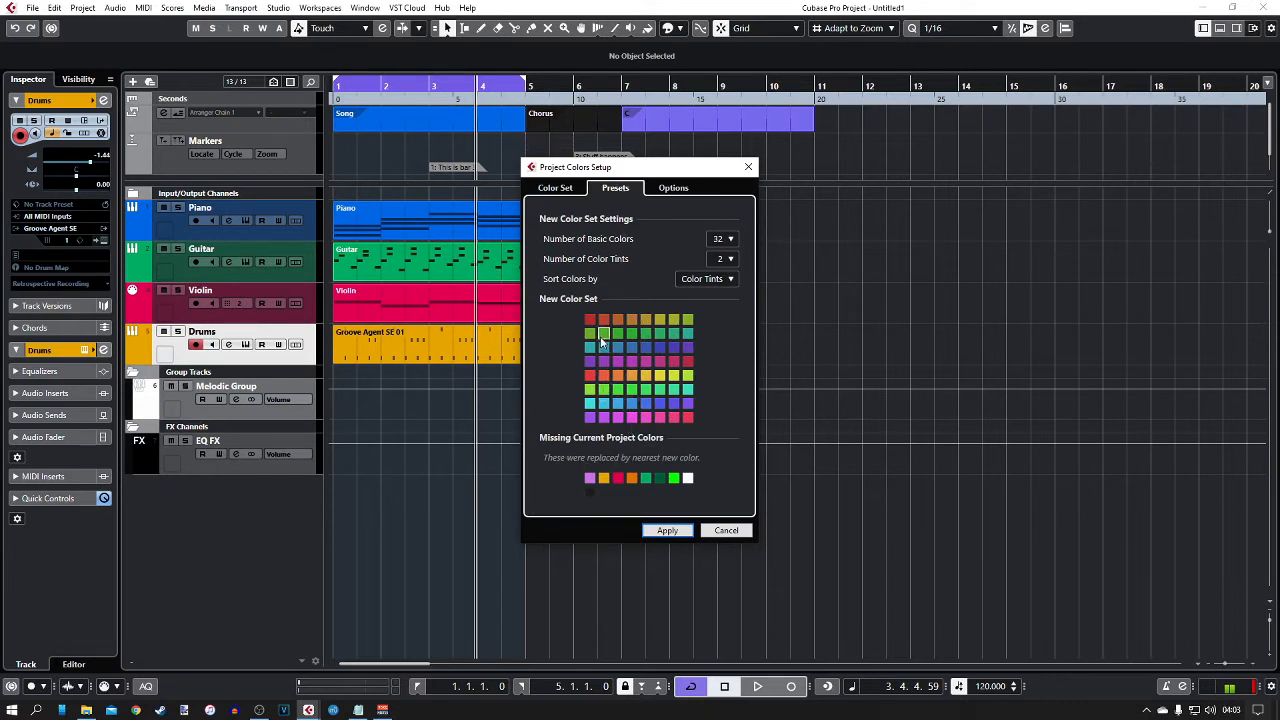
click(673, 189)
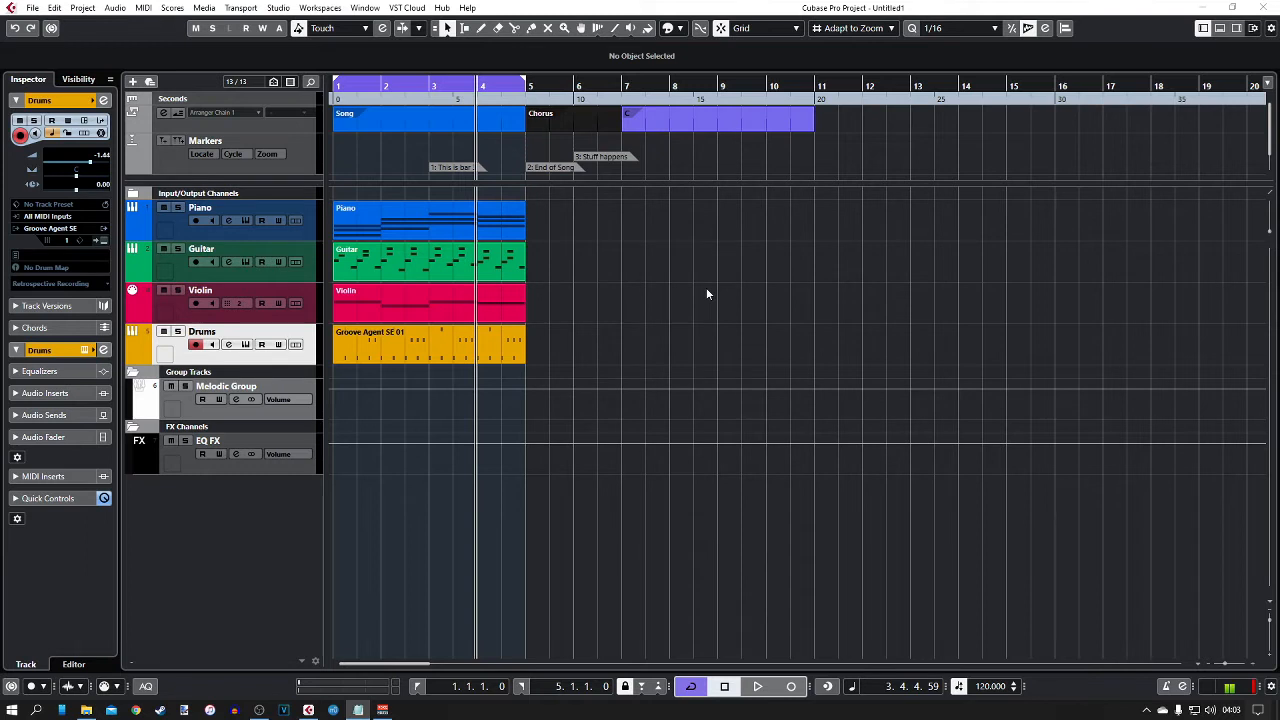
click(707, 290)
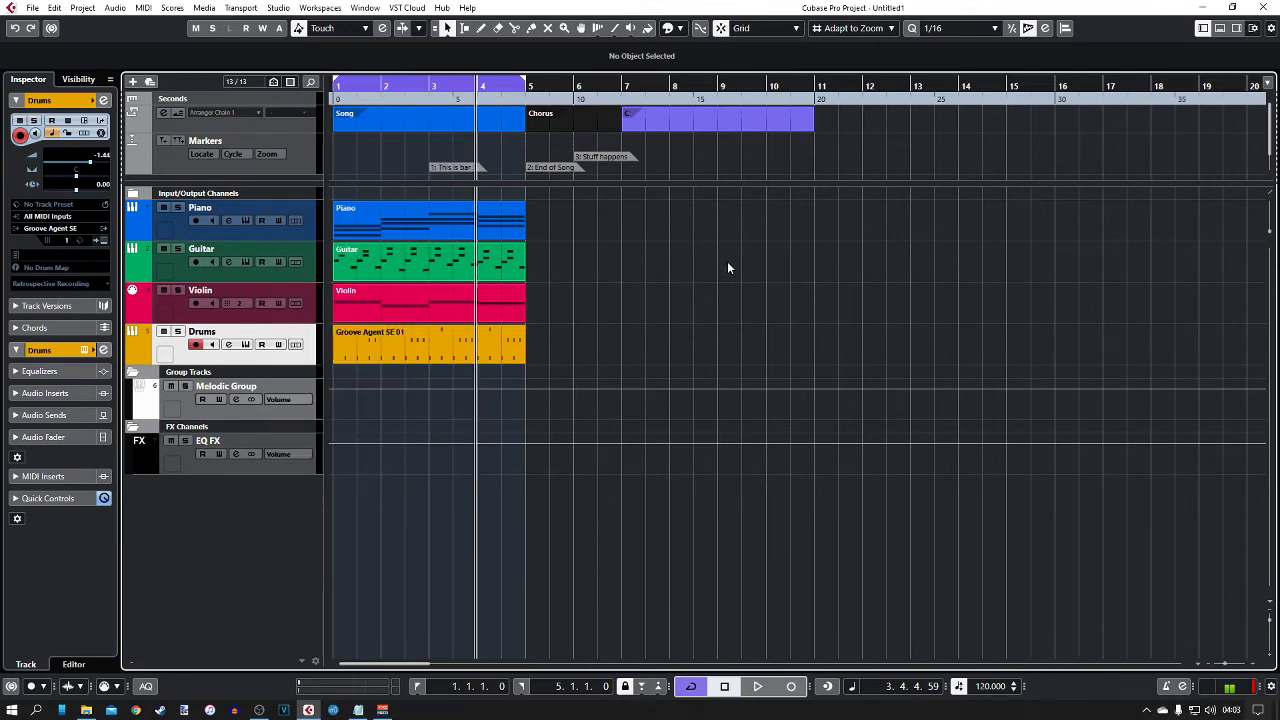
Show the MixConsole beneath the project's tracks and make its area slightly taller.
click(1220, 29)
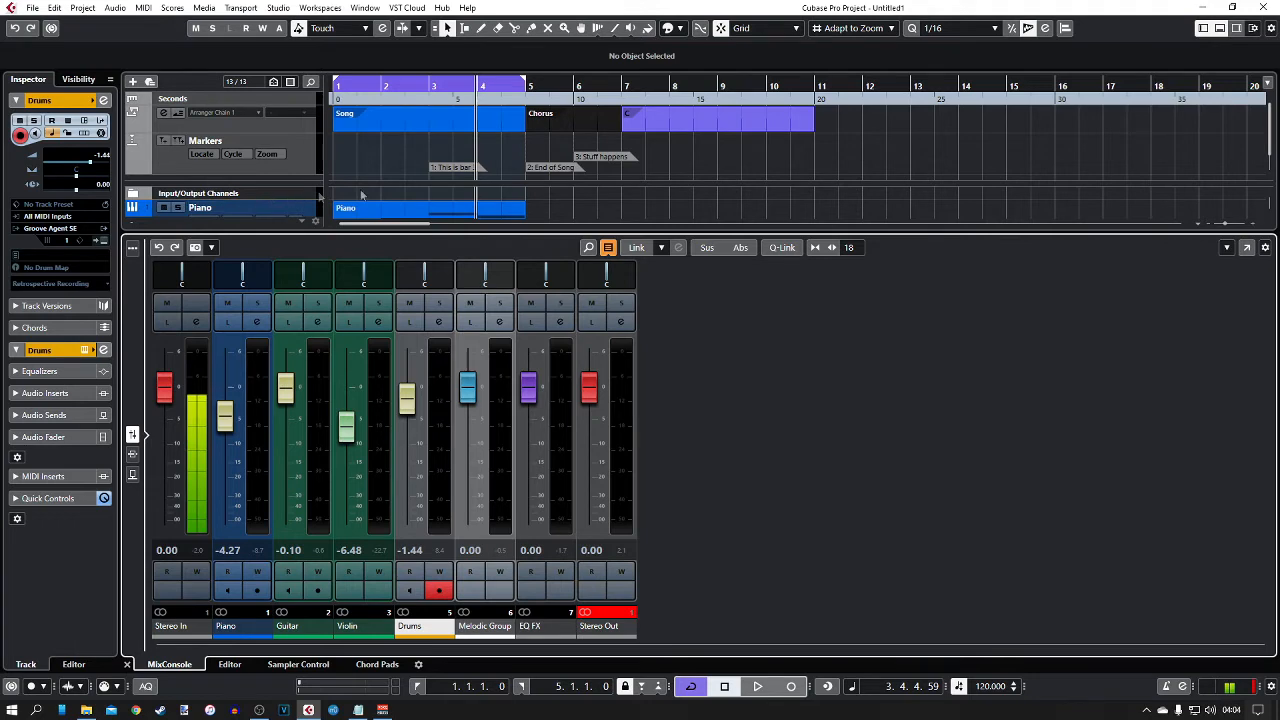
scroll(402, 179, down, 2)
scroll(286, 211, down, 3)
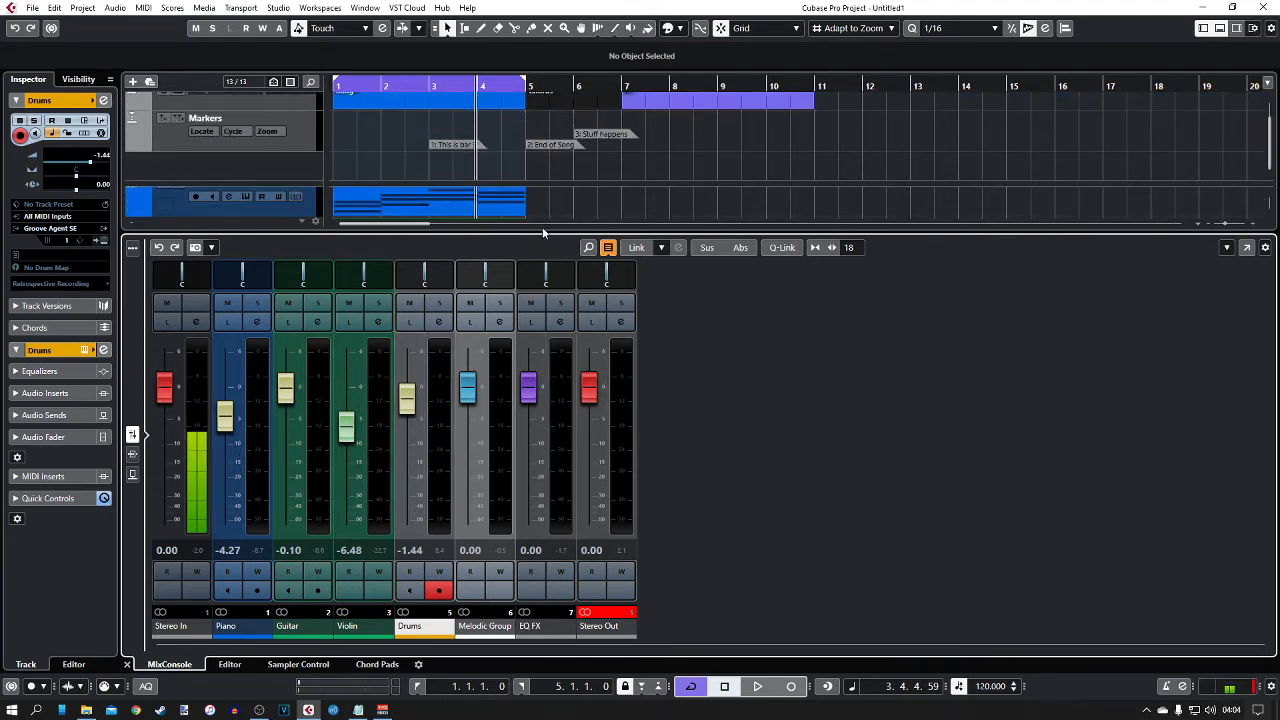
mouse_move(543, 233)
mouse_down()
mouse_move(533, 313)
mouse_move(533, 222)
mouse_up()
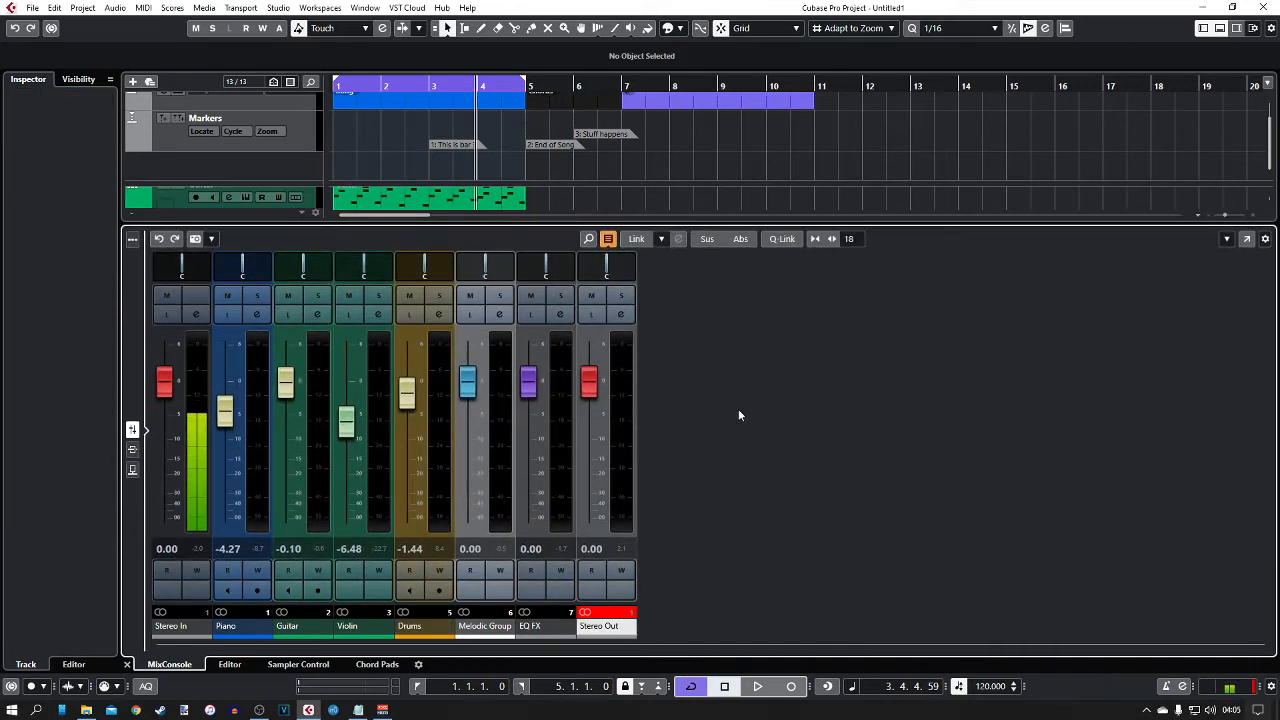
Add the Piano, Guitar, Violin and Drums channels to the mixer selection and assign a VCA fader to the selected channels.
click(258, 414)
shift+click(323, 416)
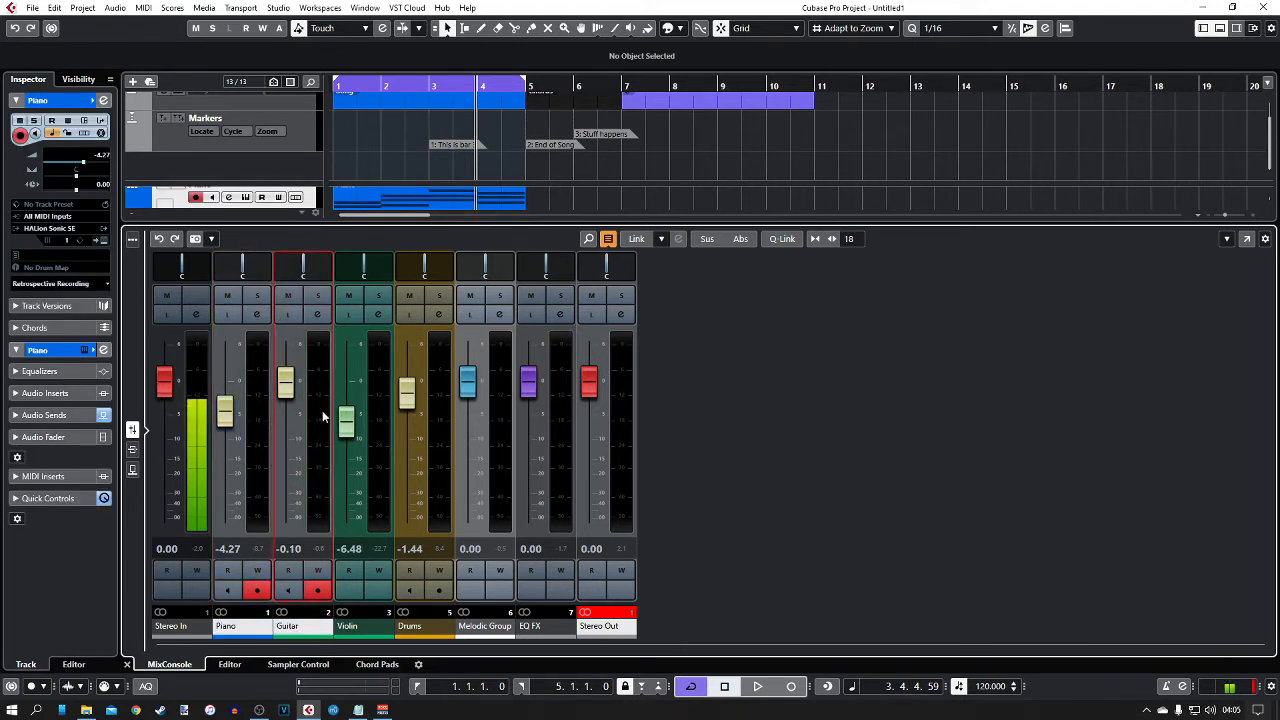
shift+click(380, 432)
shift+click(438, 424)
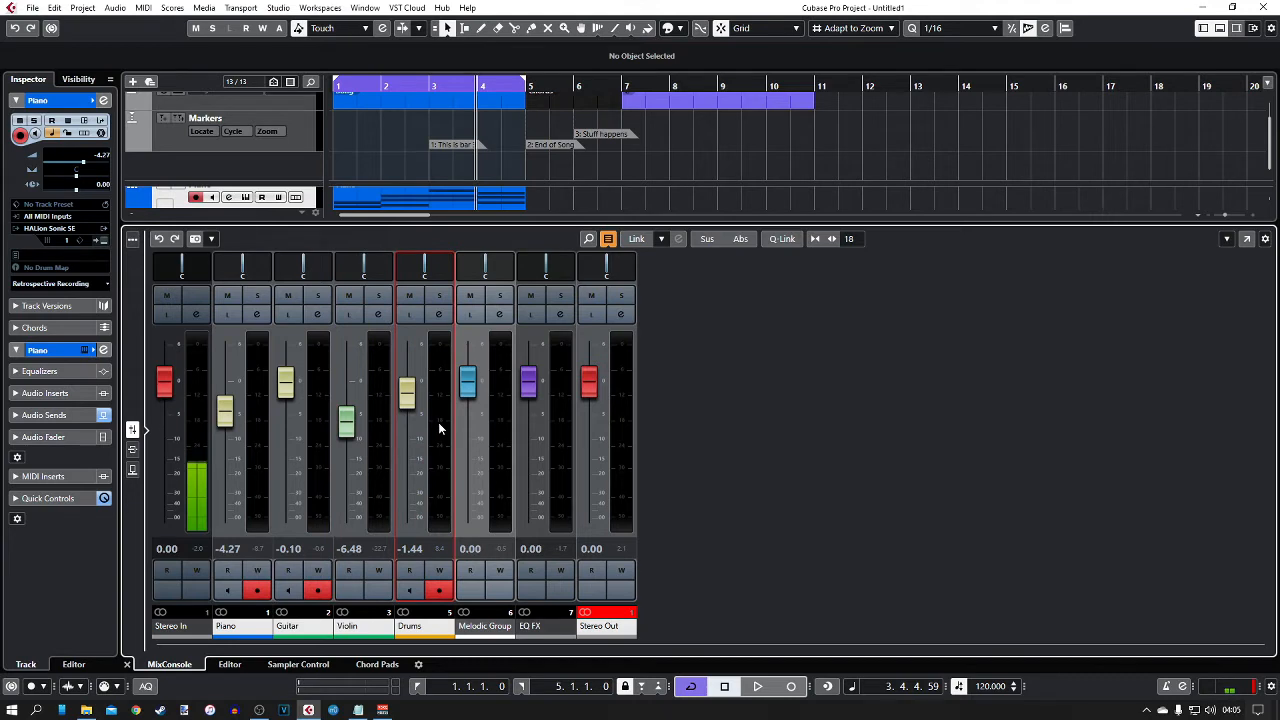
right_click(438, 424)
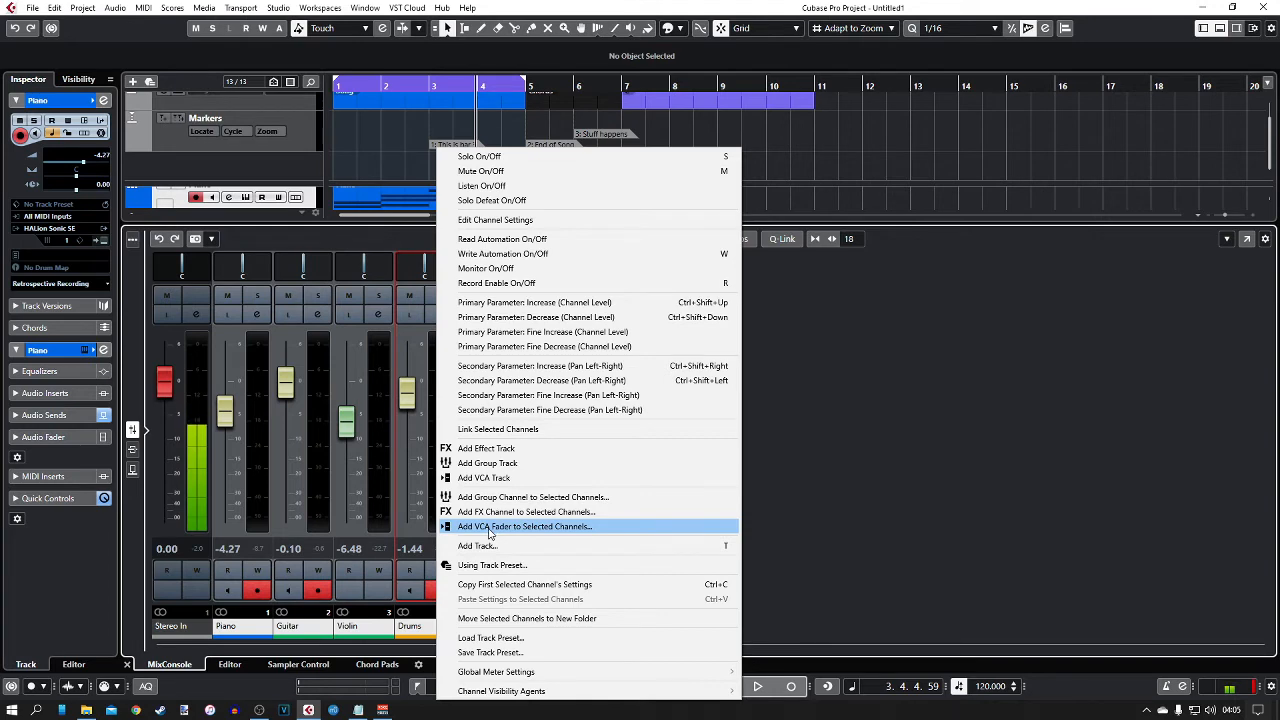
click(489, 530)
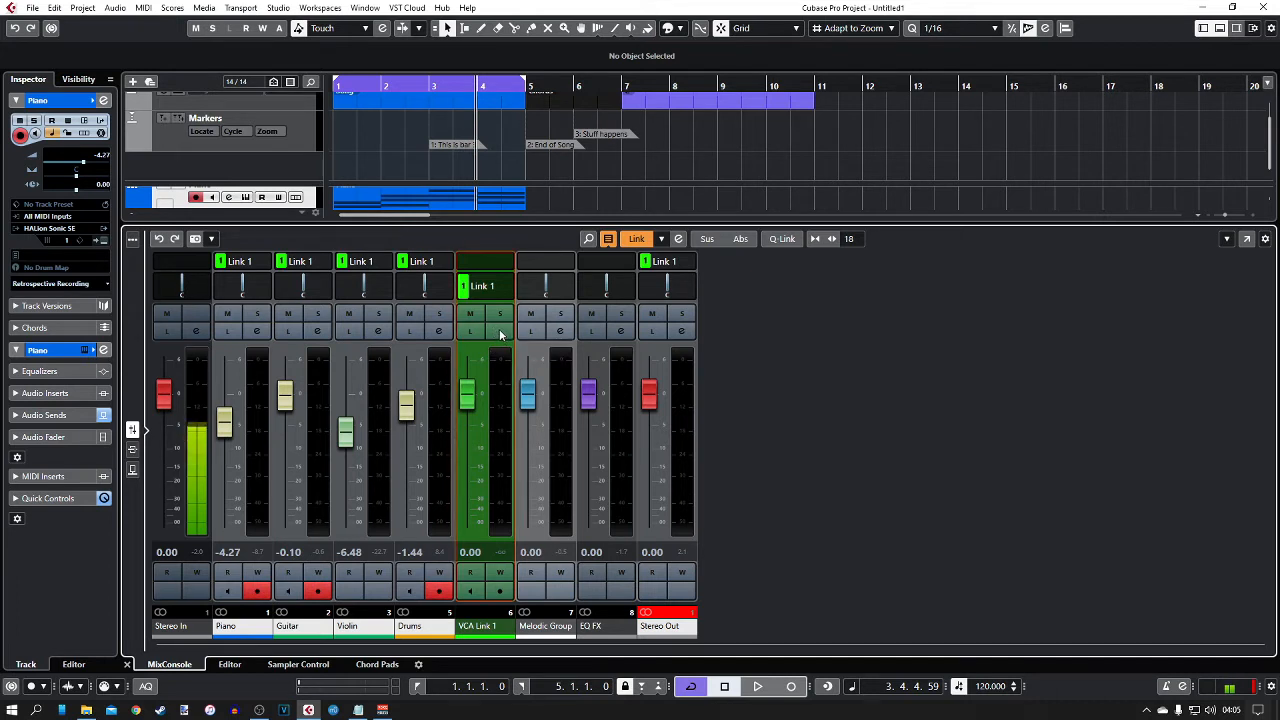
Set the Melodic Group level to 0.24 and the VCA fader to -0.13, using playback to check the levels.
mouse_move(468, 404)
mouse_down()
mouse_move(469, 488)
mouse_move(467, 399)
mouse_up()
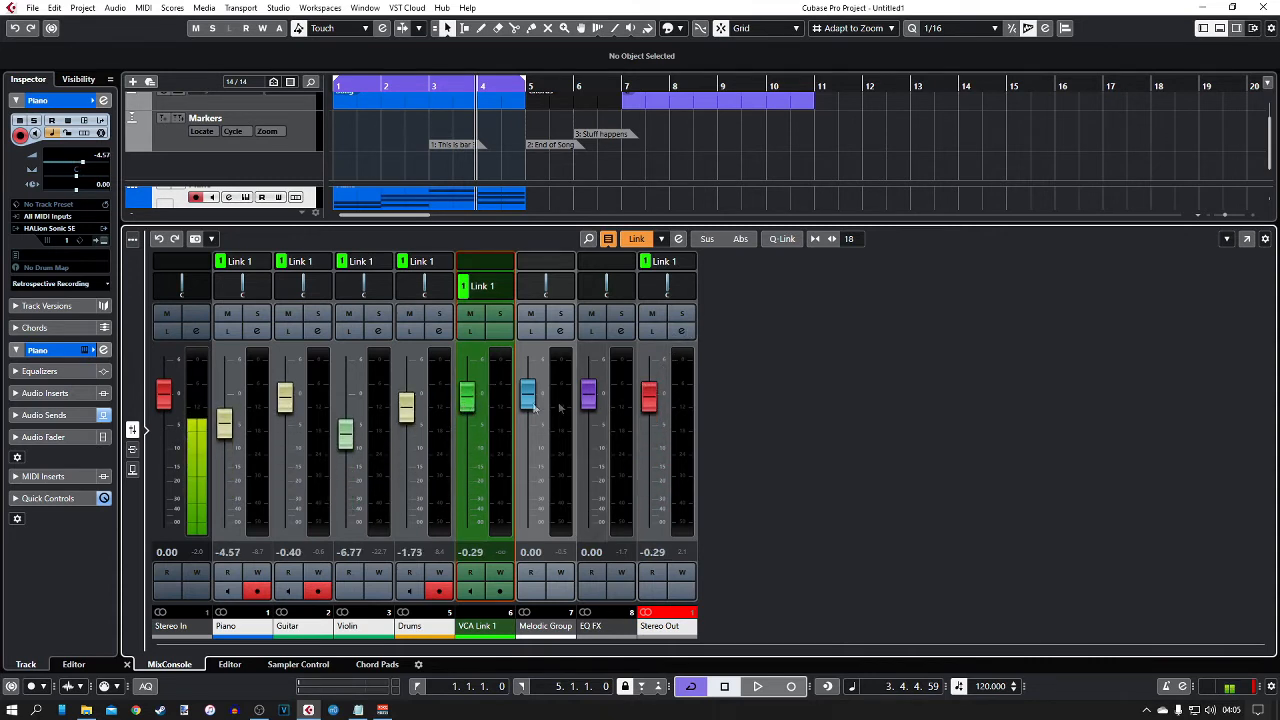
mouse_move(535, 404)
mouse_down()
mouse_move(534, 516)
mouse_move(533, 416)
mouse_up()
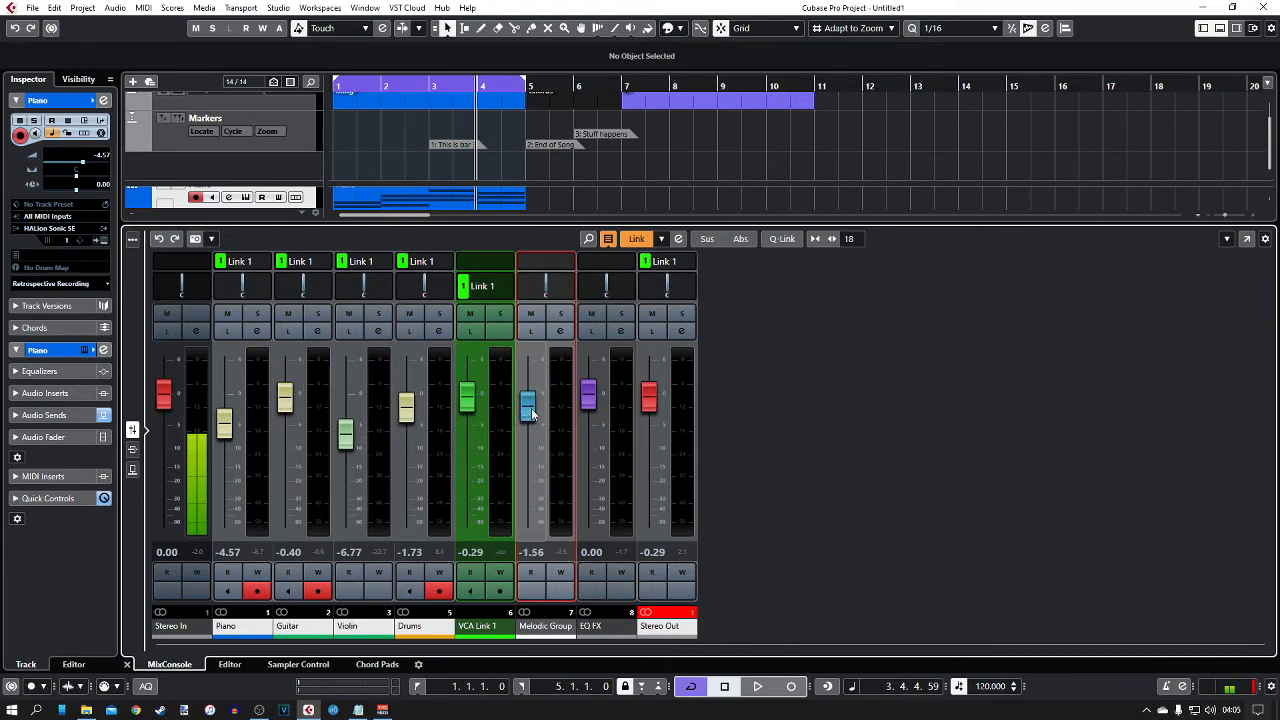
key(space)
mouse_move(532, 413)
mouse_down()
mouse_move(527, 524)
mouse_move(528, 399)
mouse_up()
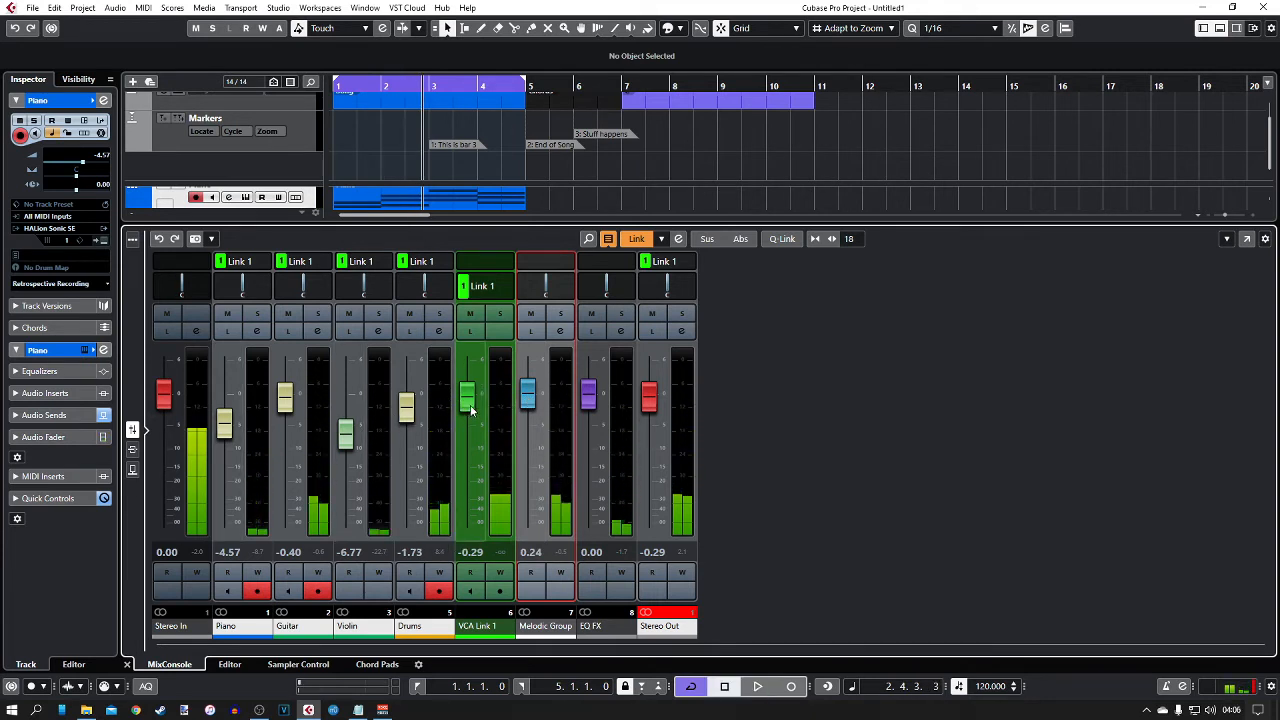
mouse_move(471, 410)
mouse_down()
mouse_move(475, 505)
mouse_move(475, 405)
mouse_up()
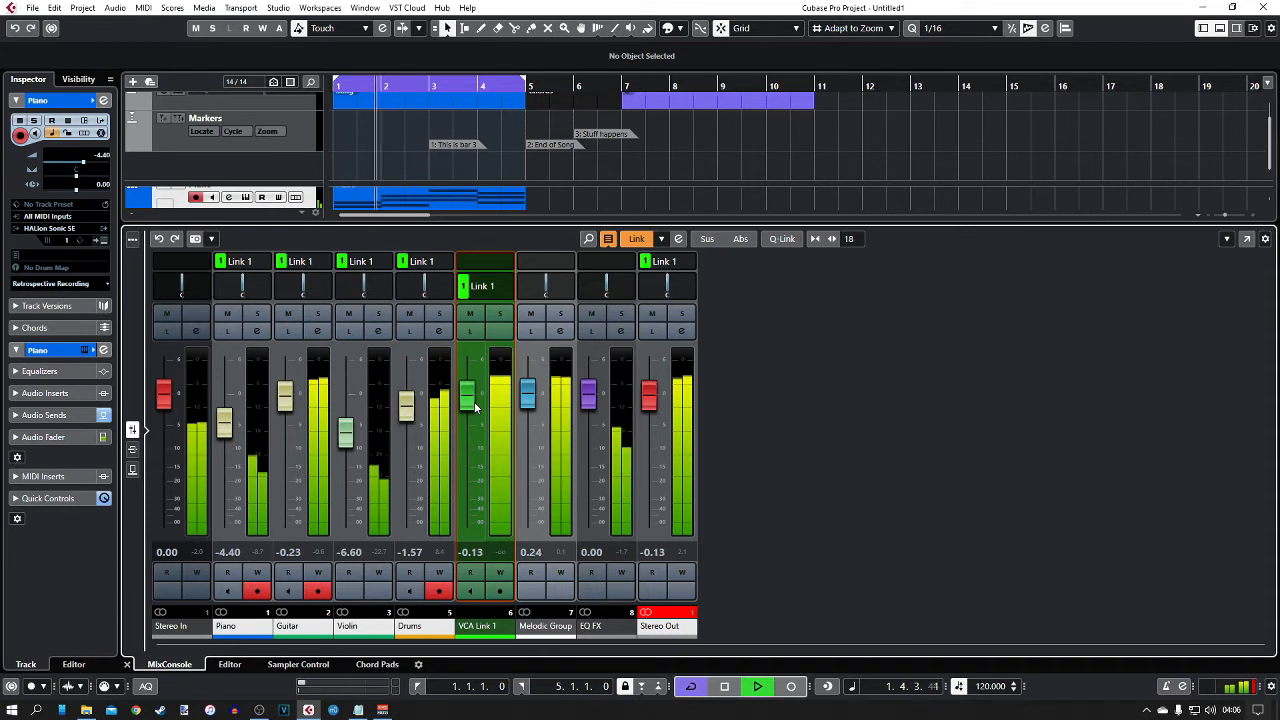
Reset the Stereo Out peak level reading and raise the Guitar fader to 6.02 during playback.
click(681, 551)
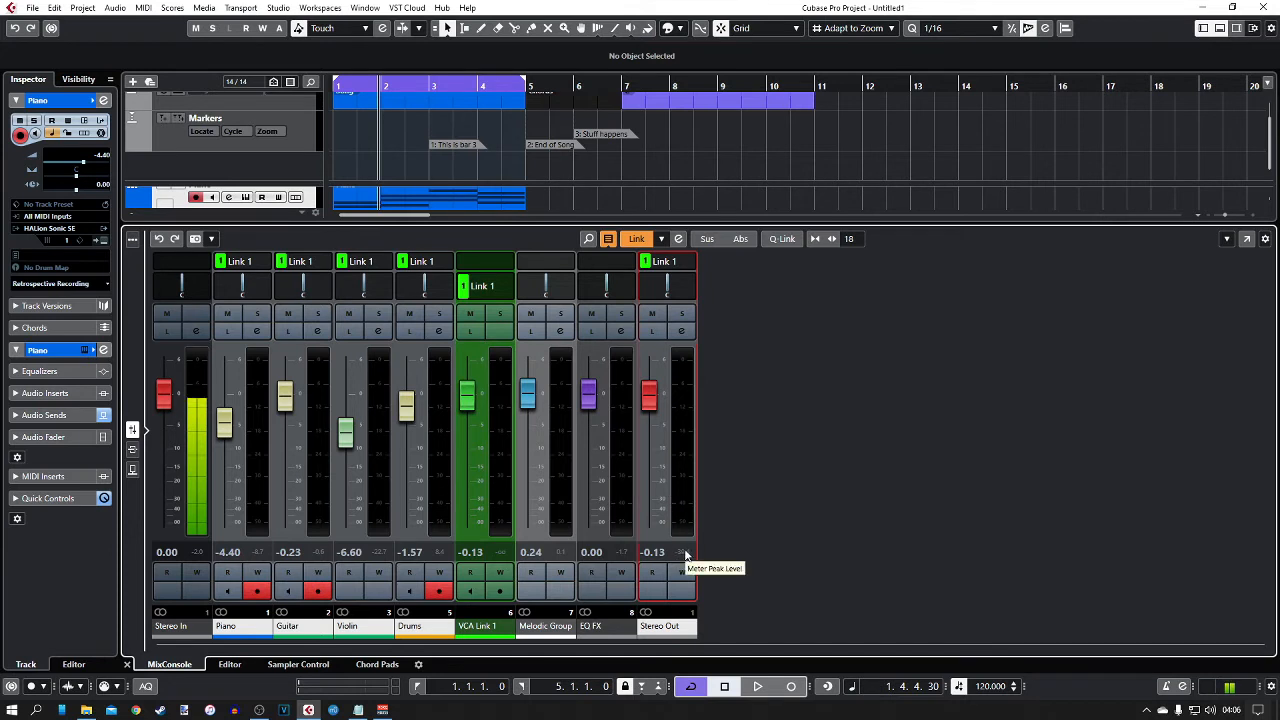
key(space)
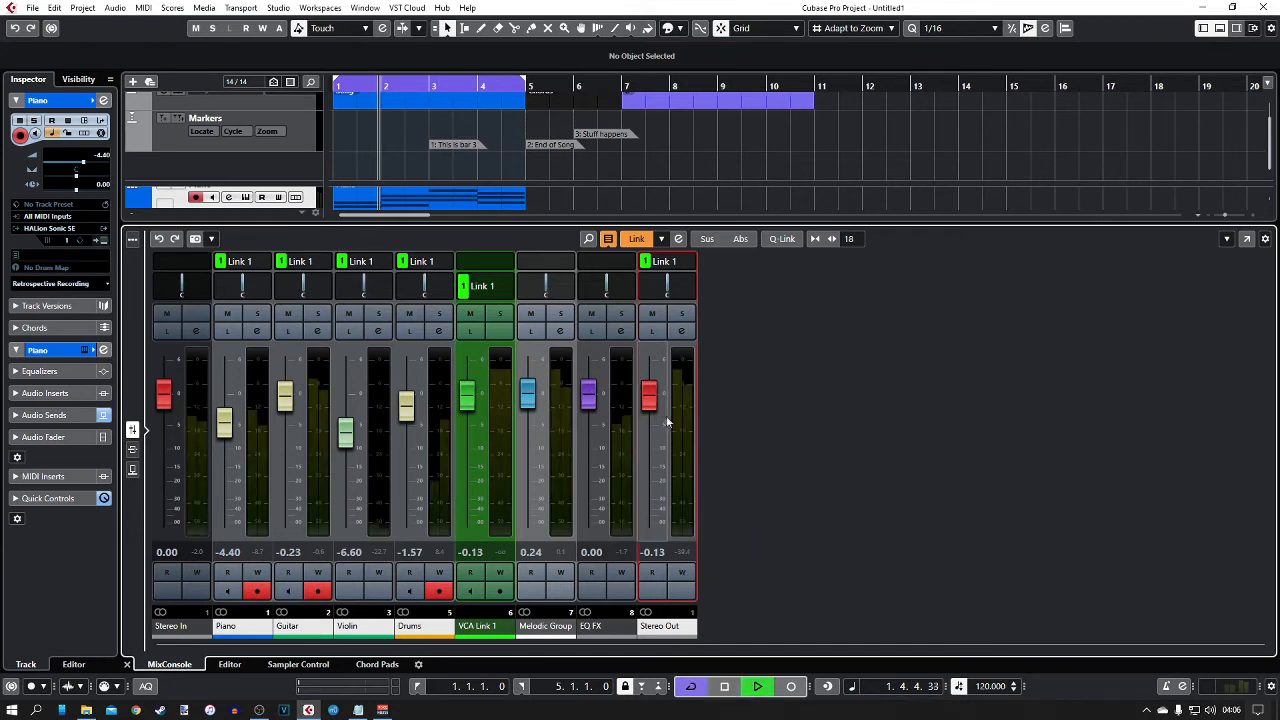
drag(285, 396, 285, 360)
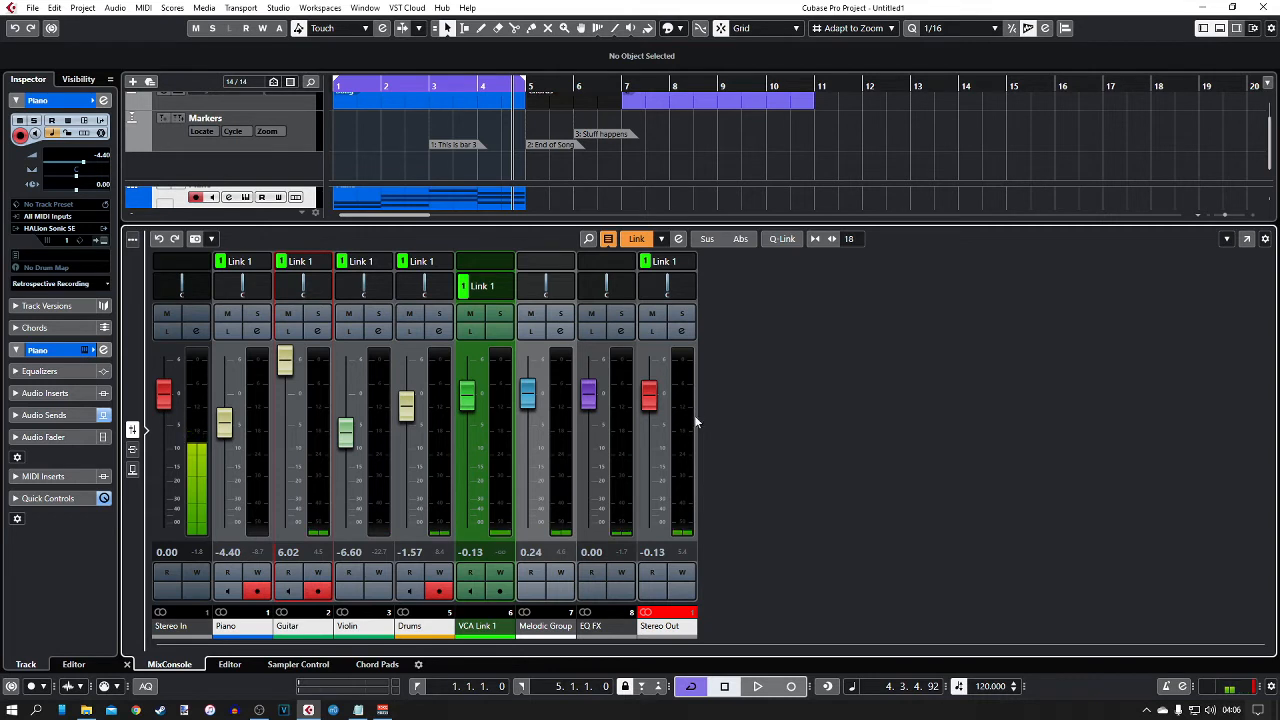
Lower the VCA fader to -4.41 to bring down all linked channels together, checking the levels during playback.
drag(469, 404, 469, 435)
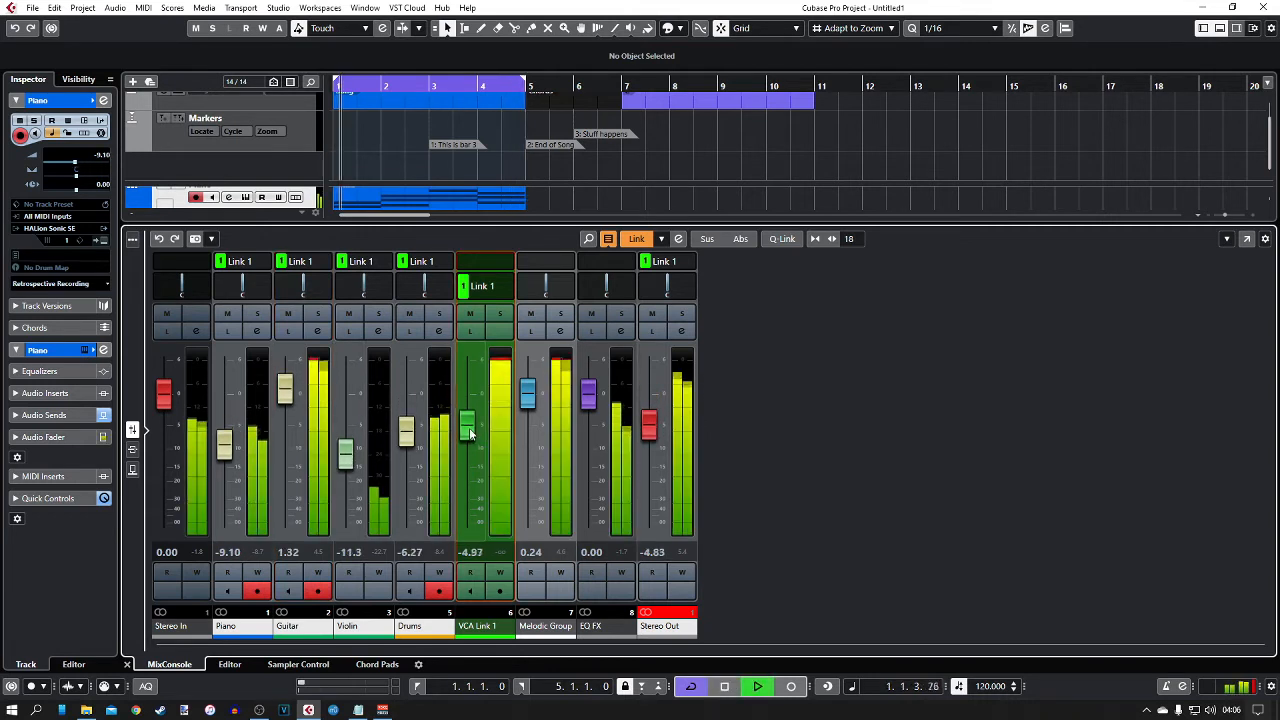
key(space)
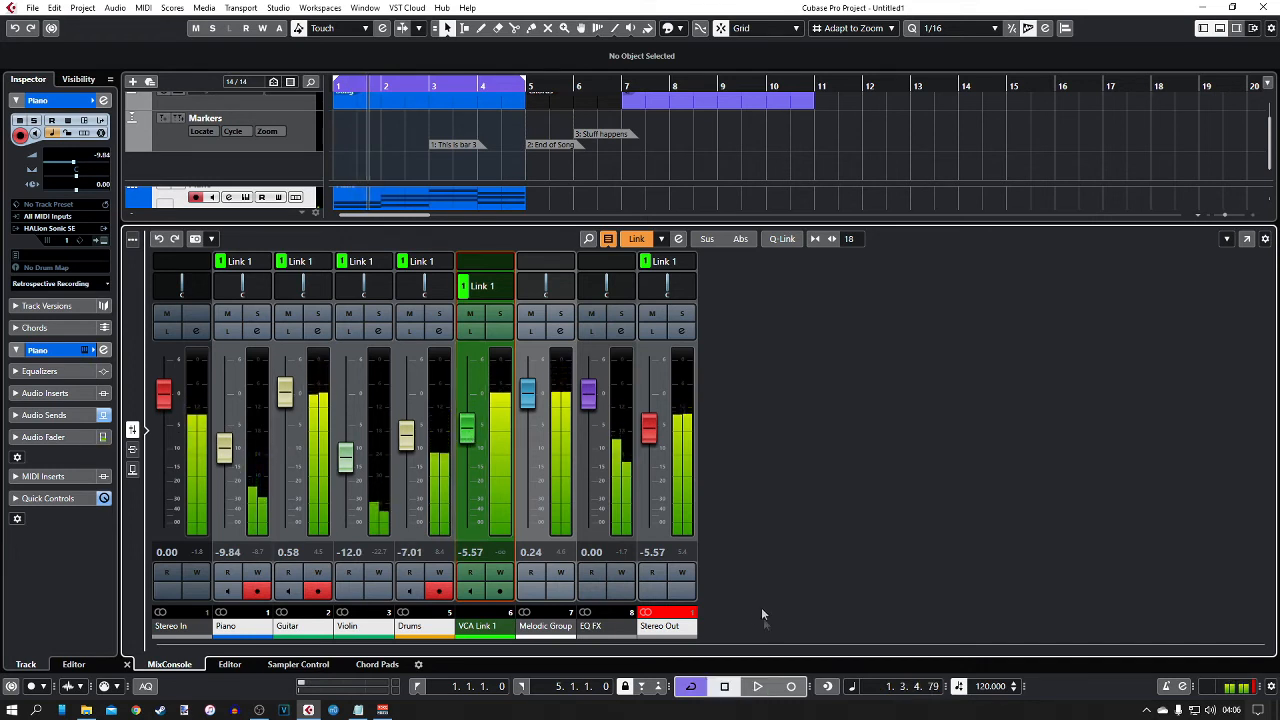
key(space)
mouse_move(466, 426)
mouse_down()
mouse_move(476, 441)
mouse_move(473, 418)
mouse_up()
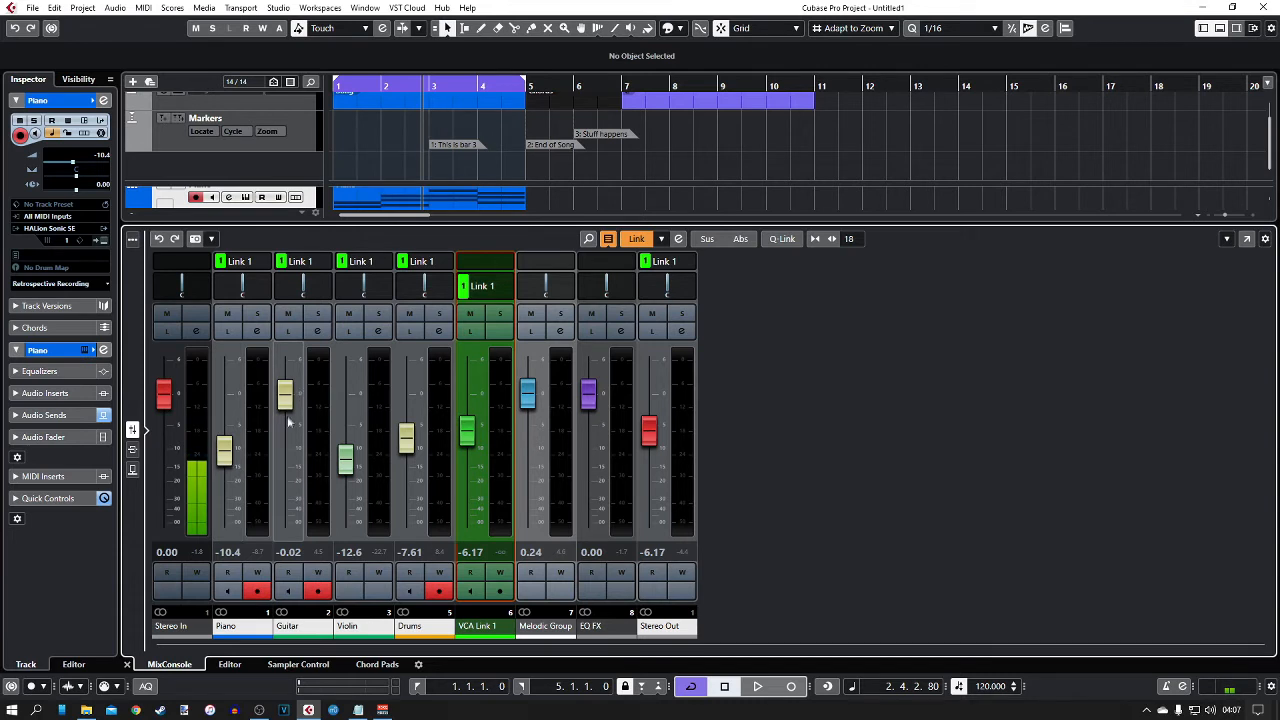
mouse_move(474, 440)
mouse_down()
mouse_move(474, 451)
mouse_move(474, 433)
mouse_up()
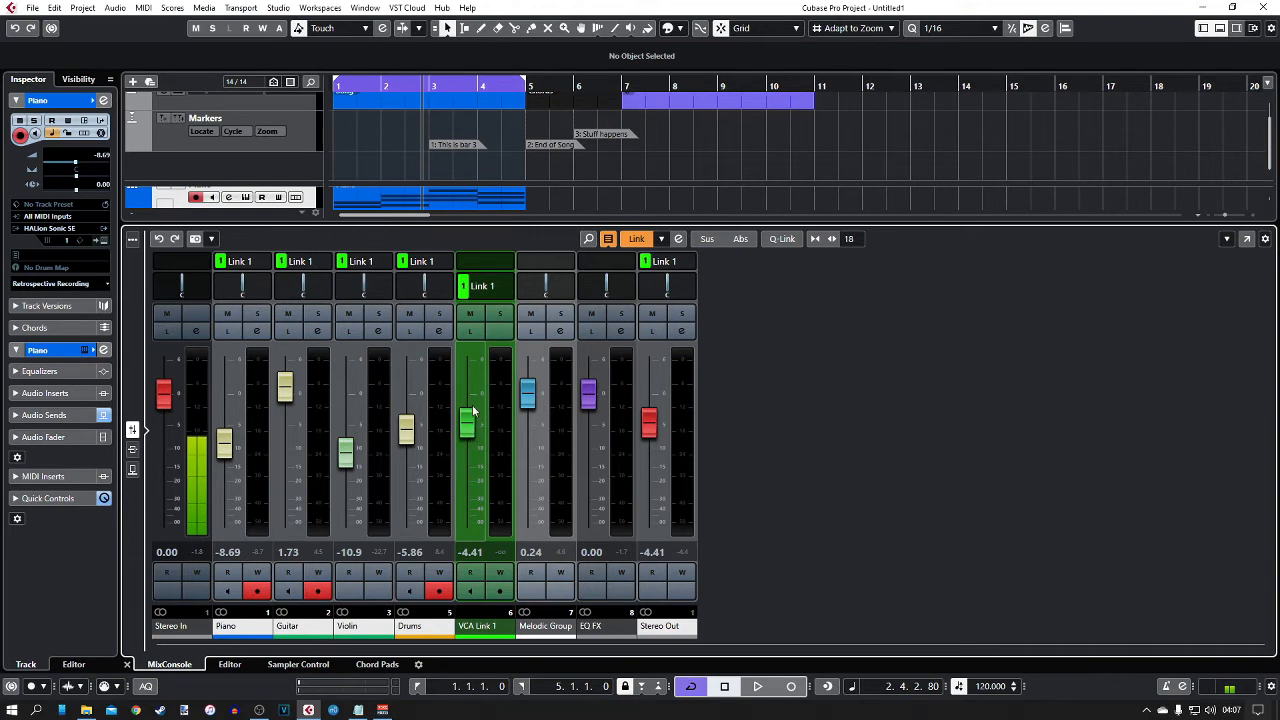
View the VCA track in the full track list and return to the MixConsole.
key(ctrl+alt+e)
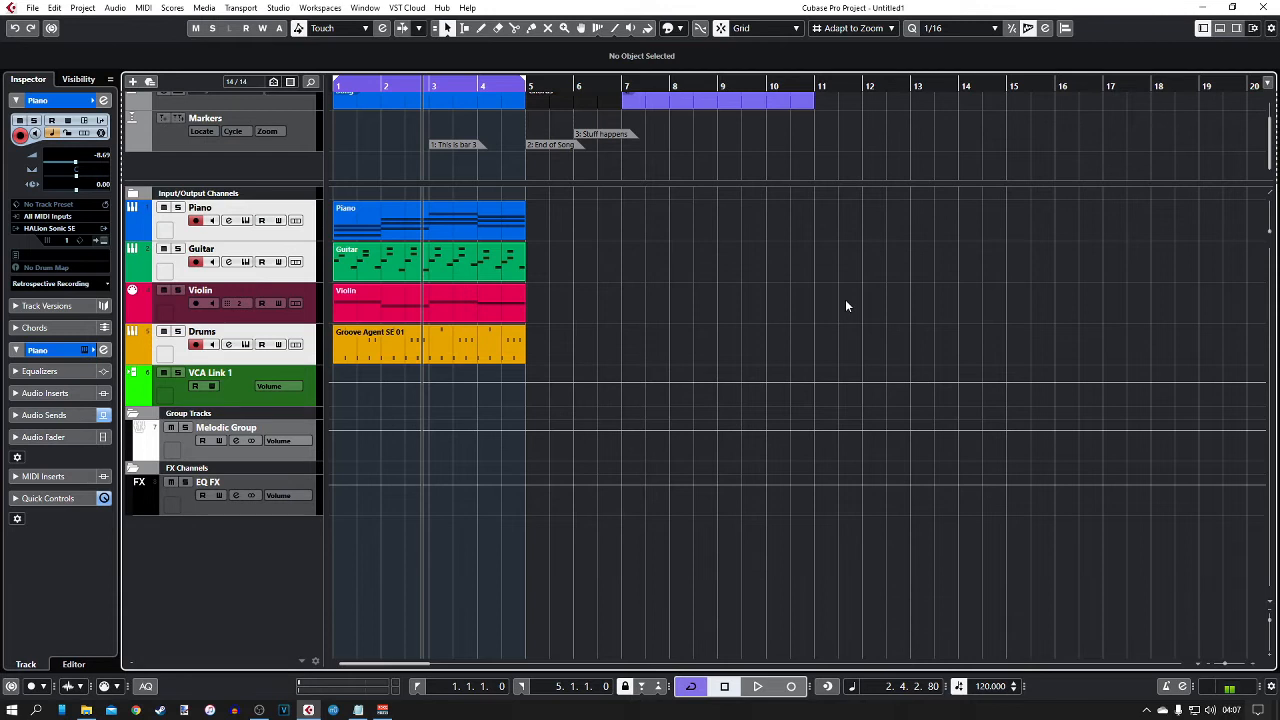
click(1220, 28)
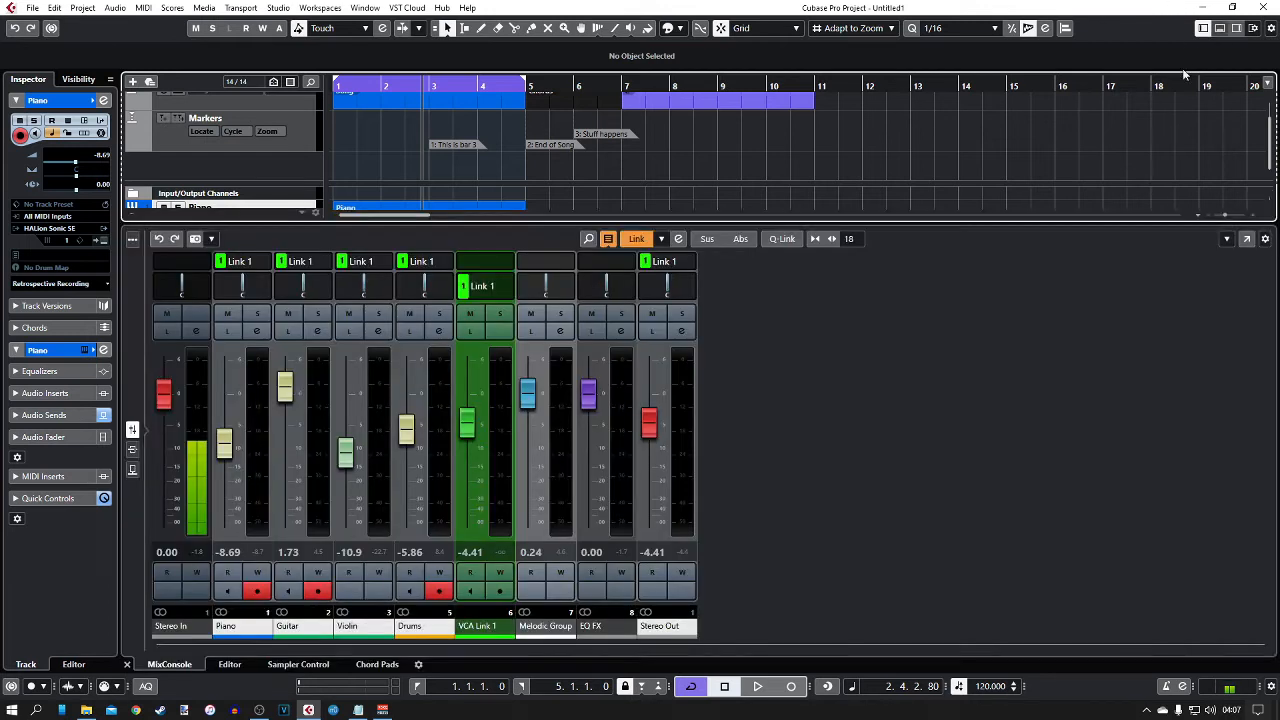
Load the SuperVision analyzer into the first insert slot of the Stereo Out channel.
click(682, 332)
mouse_move(617, 157)
mouse_down()
mouse_move(660, 157)
mouse_move(636, 166)
mouse_up()
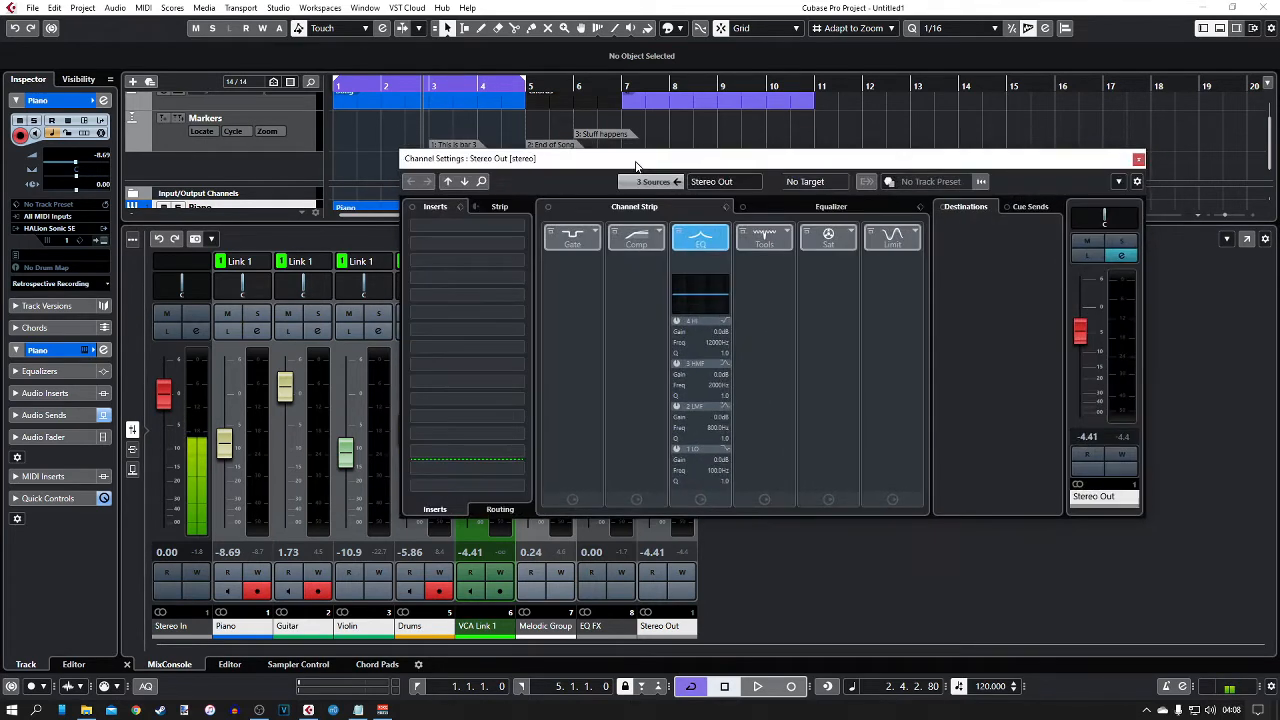
click(501, 225)
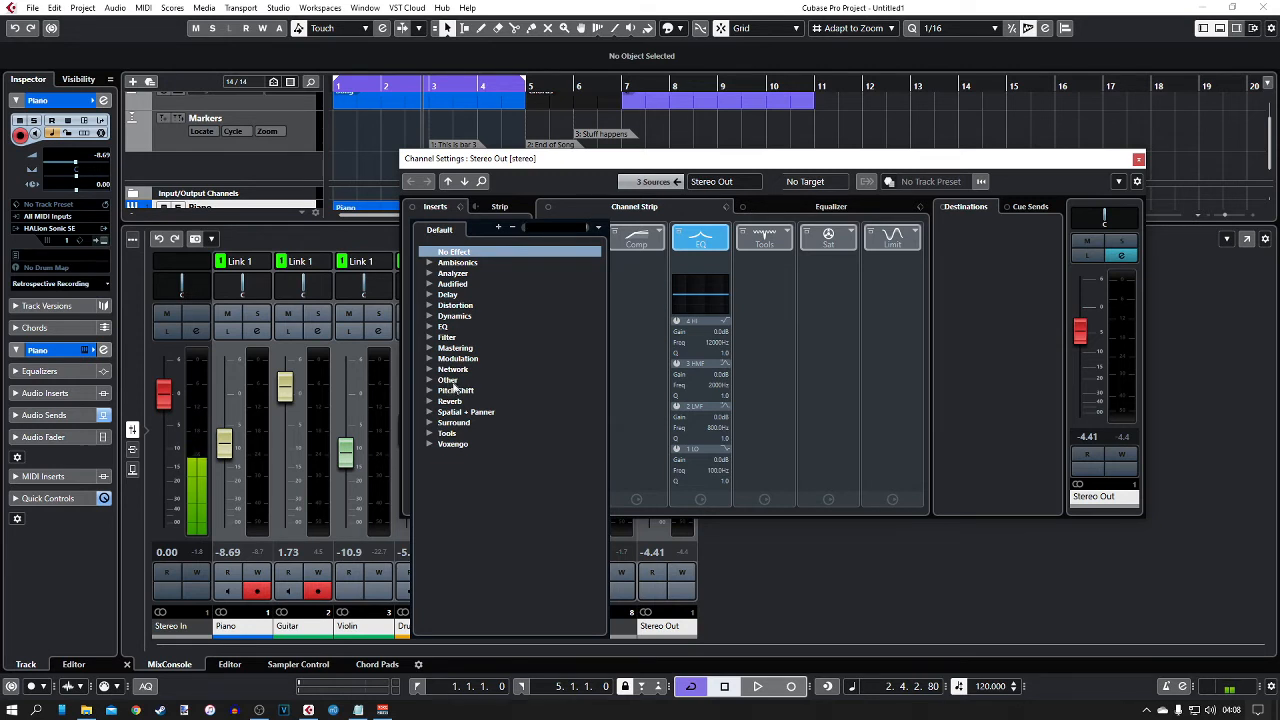
click(429, 274)
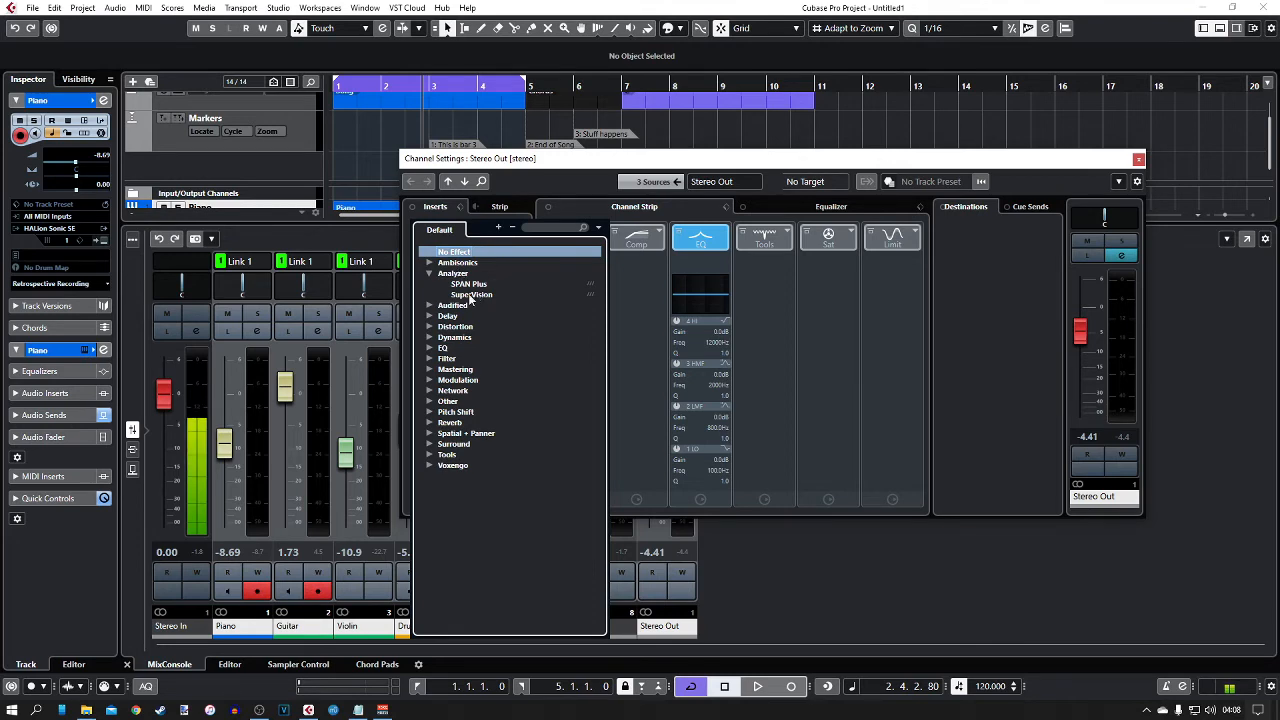
click(470, 296)
Enlarge the SuperVision window and place it beside the mixer's Piano, Guitar and Violin channels.
drag(670, 202, 349, 76)
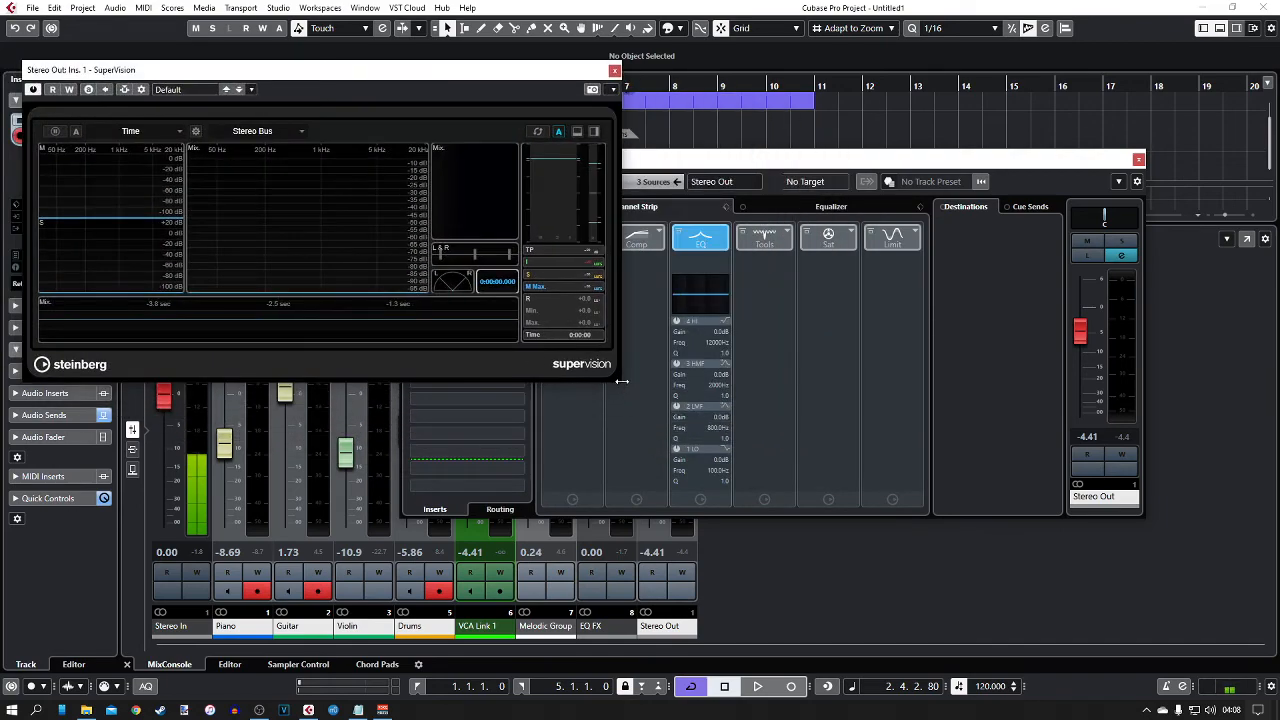
drag(620, 381, 846, 497)
drag(540, 73, 920, 117)
Play the project repeatedly to examine SuperVision's spectrum, waveform and loudness displays, and close the analyzer and Stereo Out settings.
key(space)
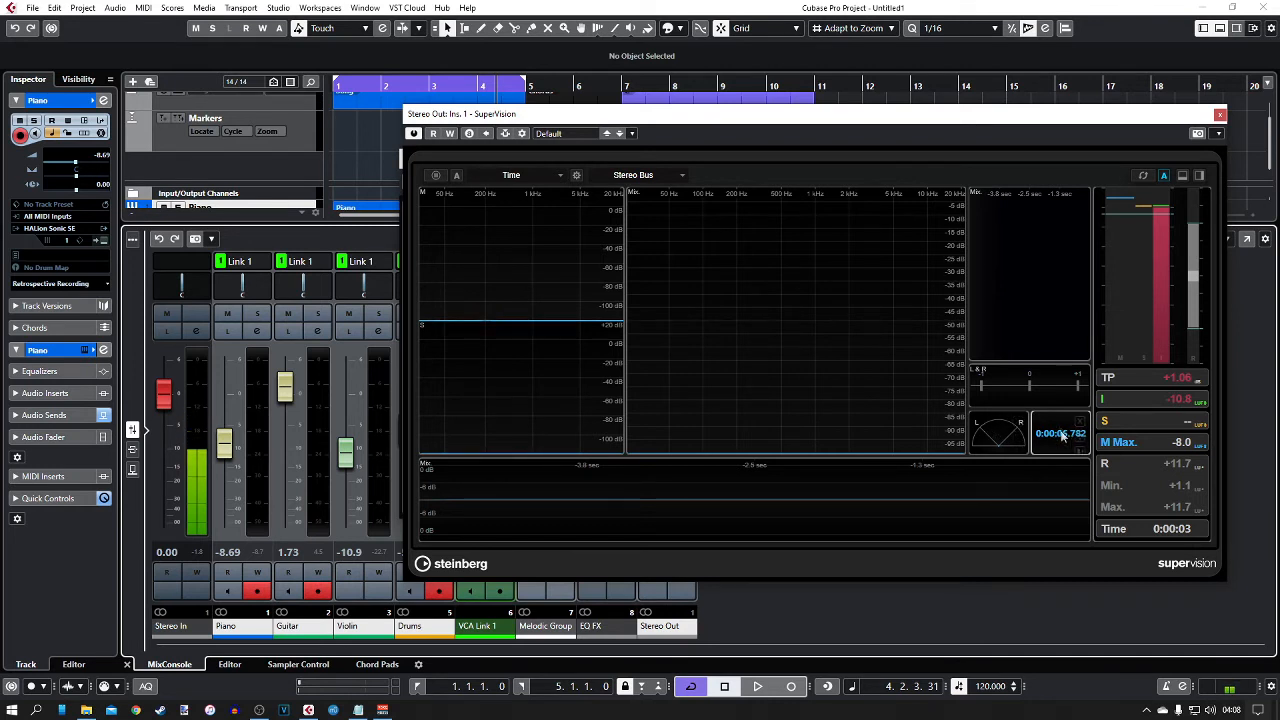
key(space)
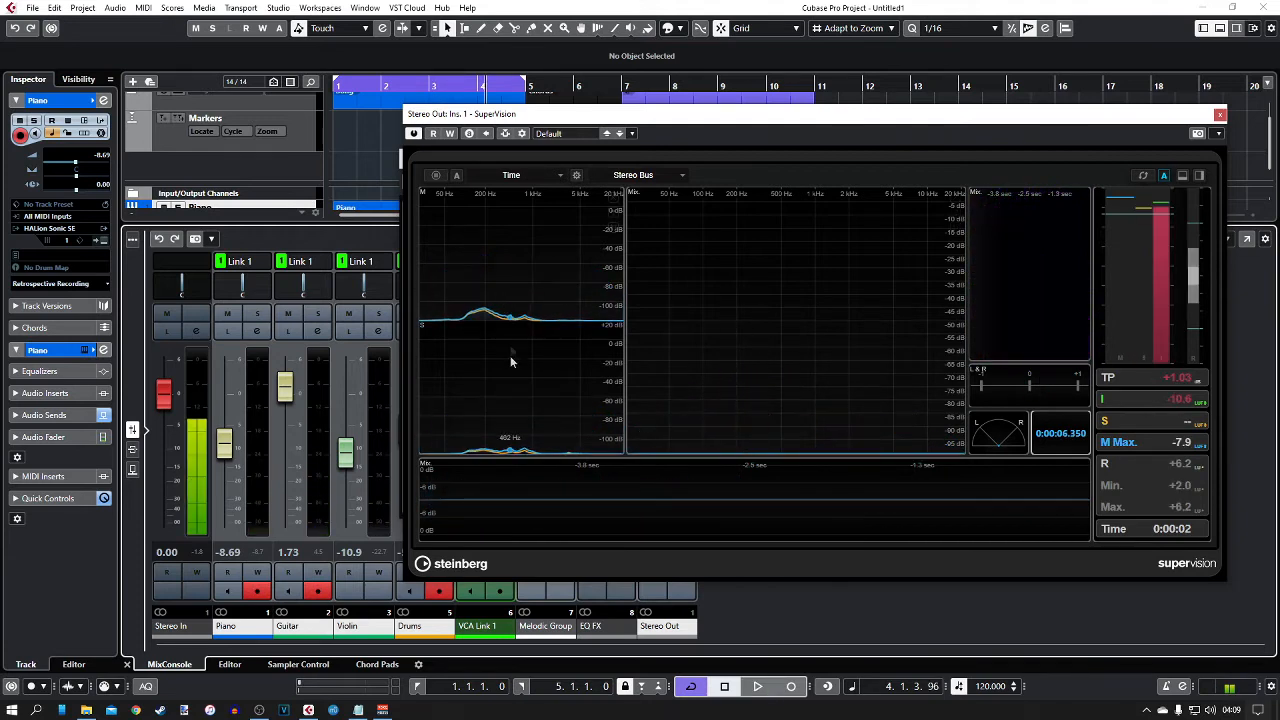
key(space)
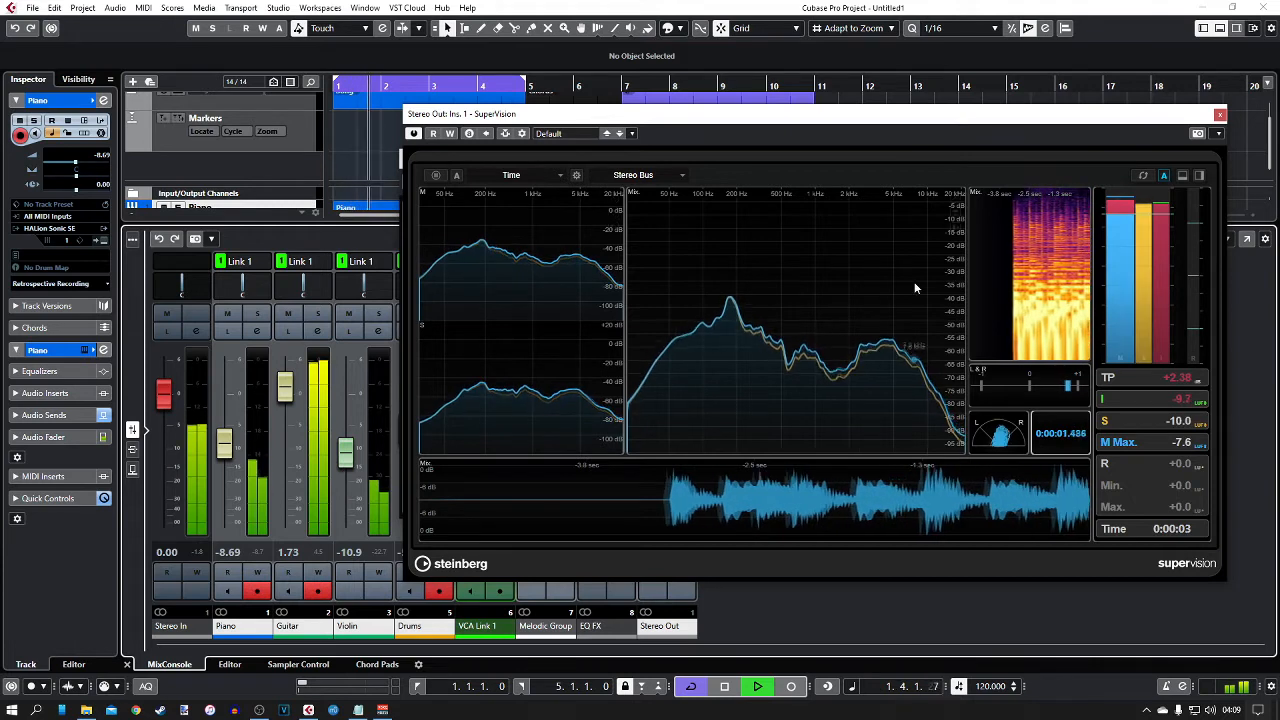
key(space)
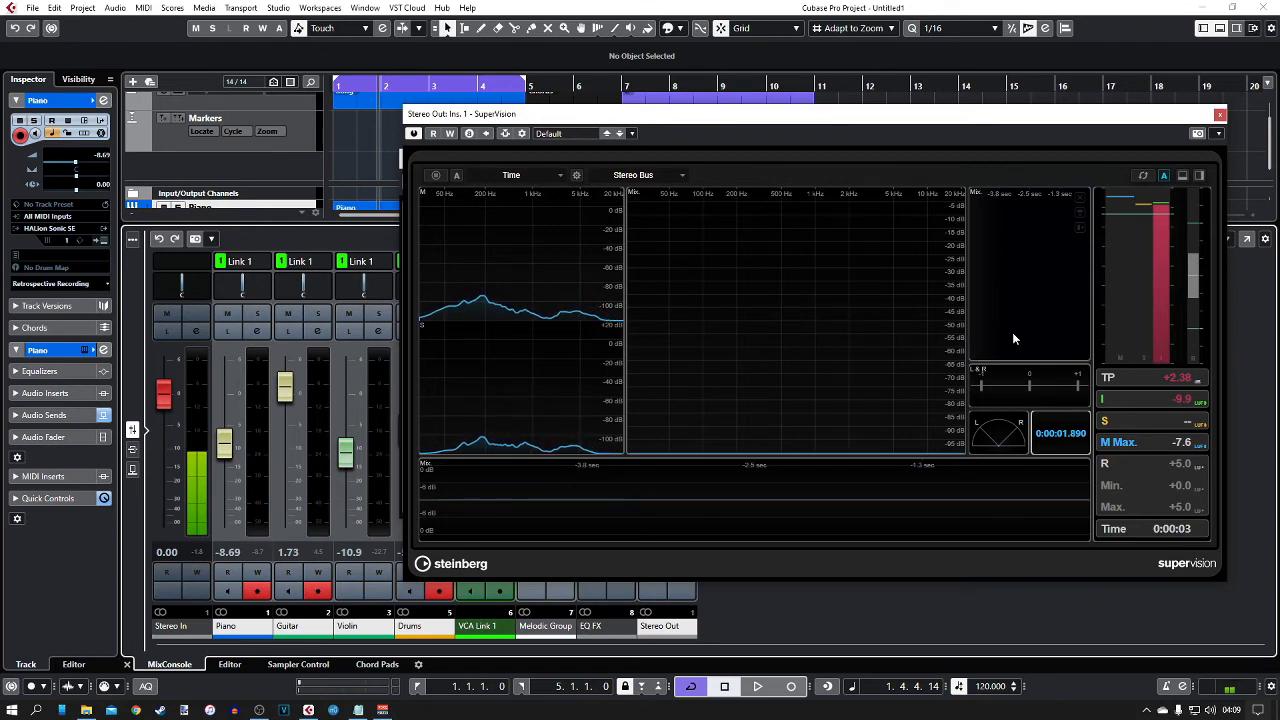
key(space)
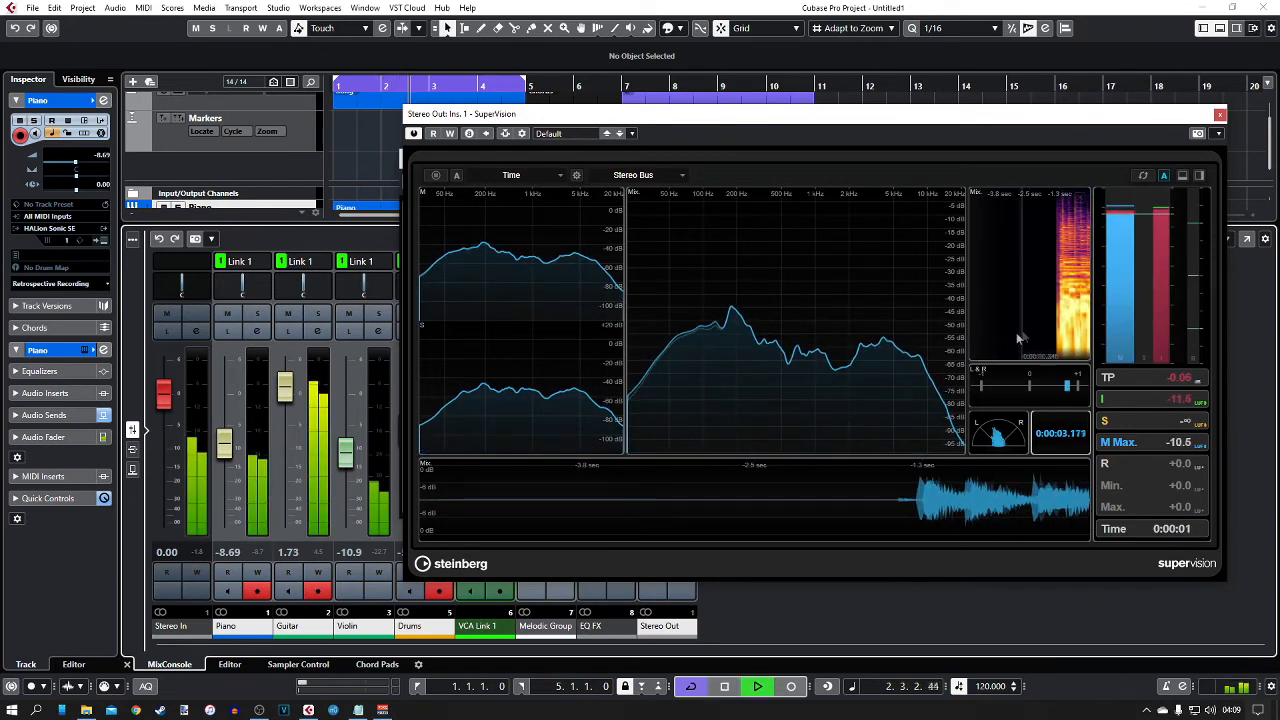
key(space)
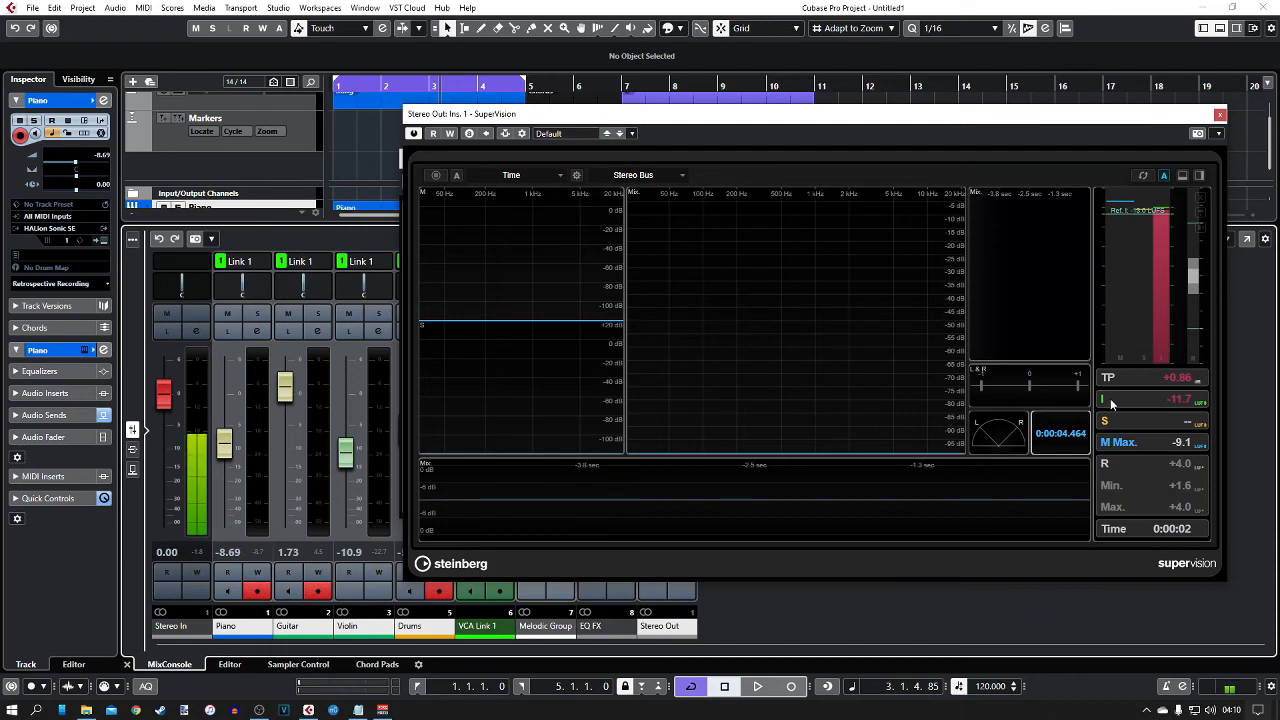
click(1220, 115)
click(1130, 162)
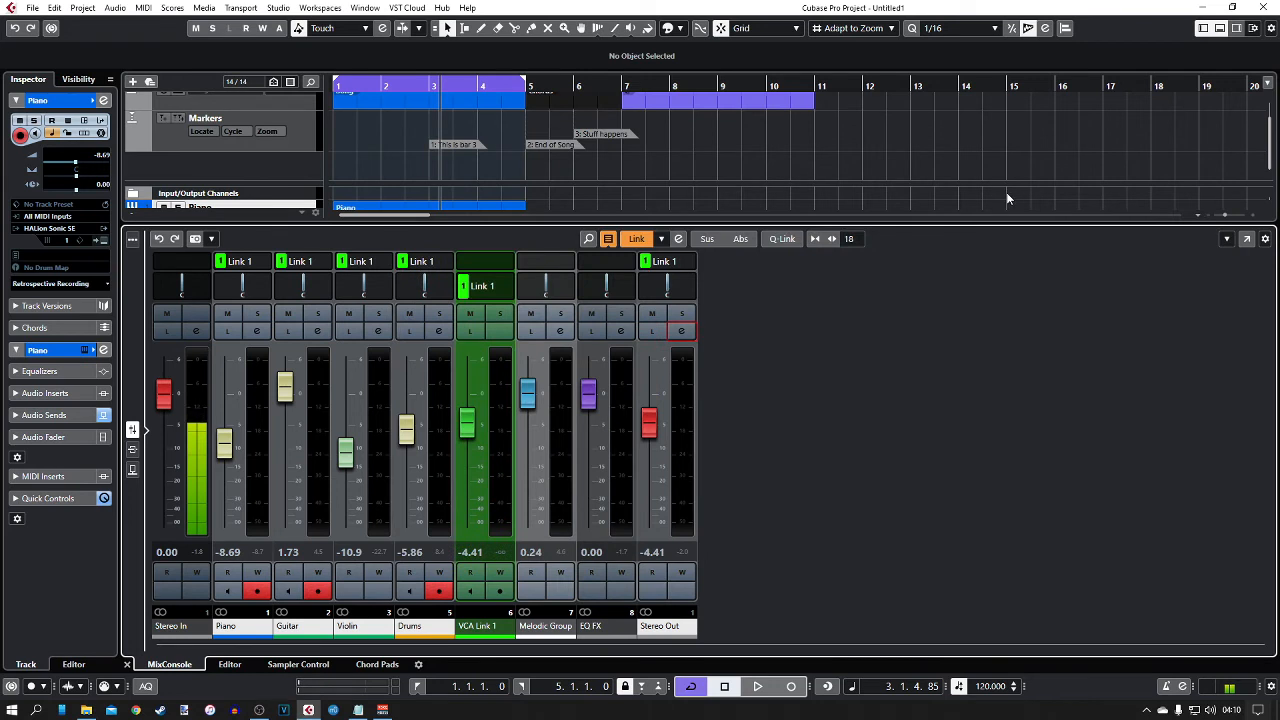